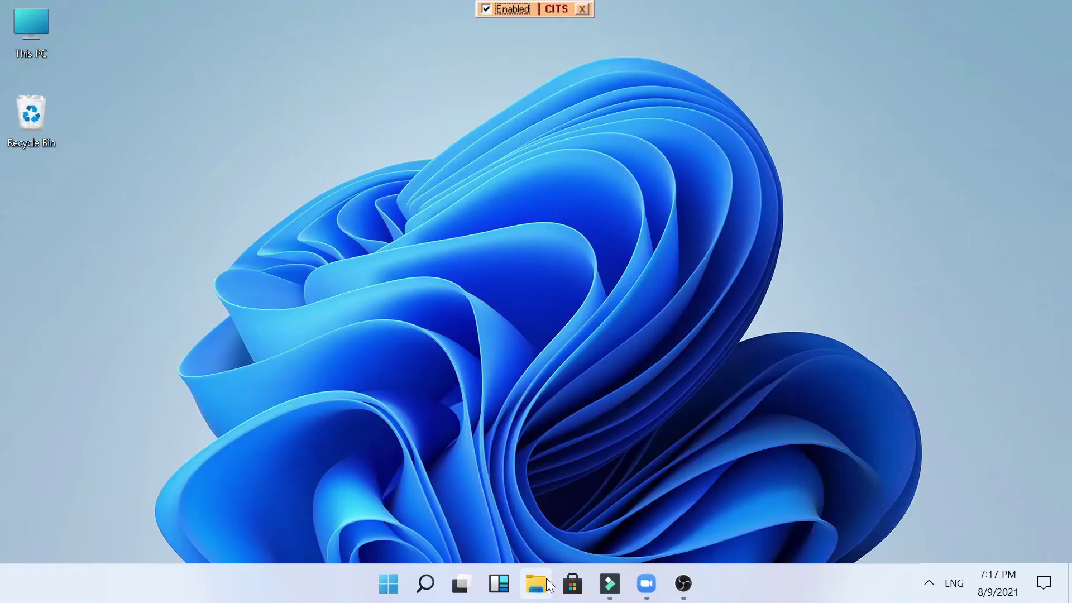
Step: Open File Explorer, move its window toward the middle of the desktop and maximize it
click(536, 587)
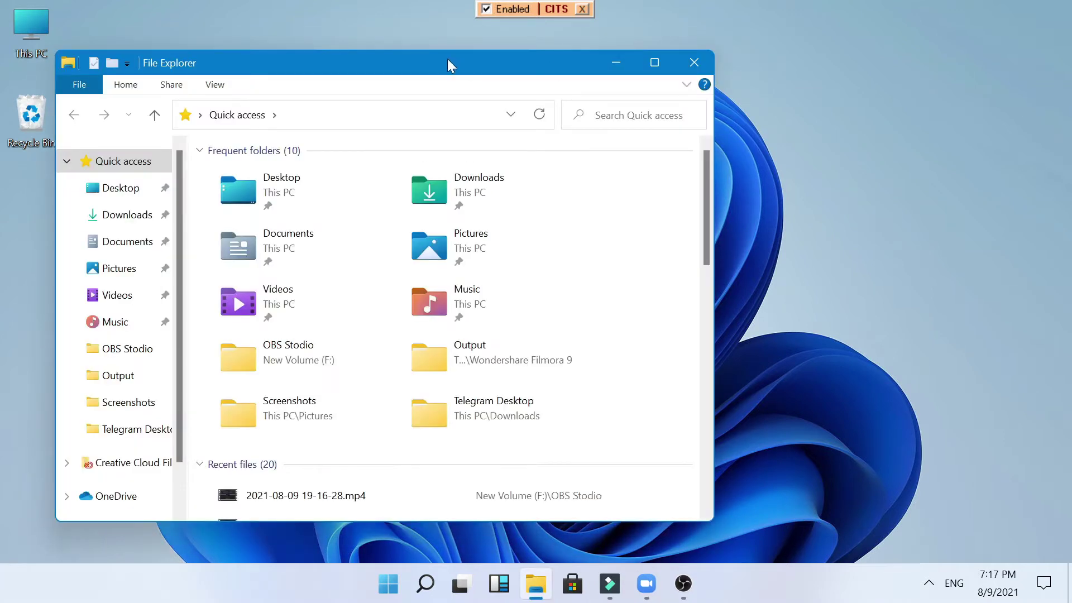
drag(451, 66, 639, 83)
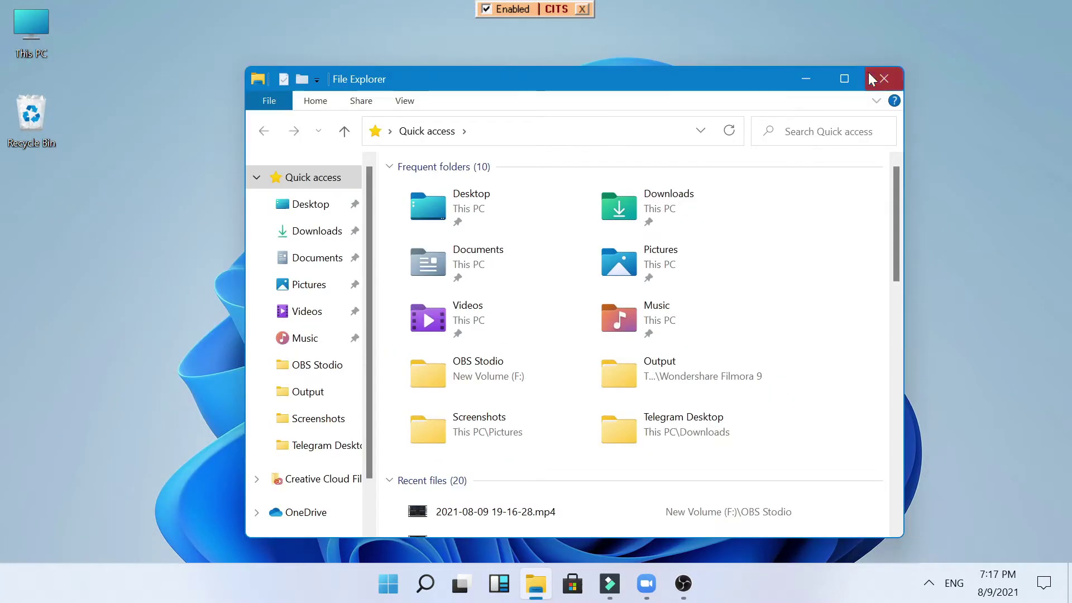
click(844, 79)
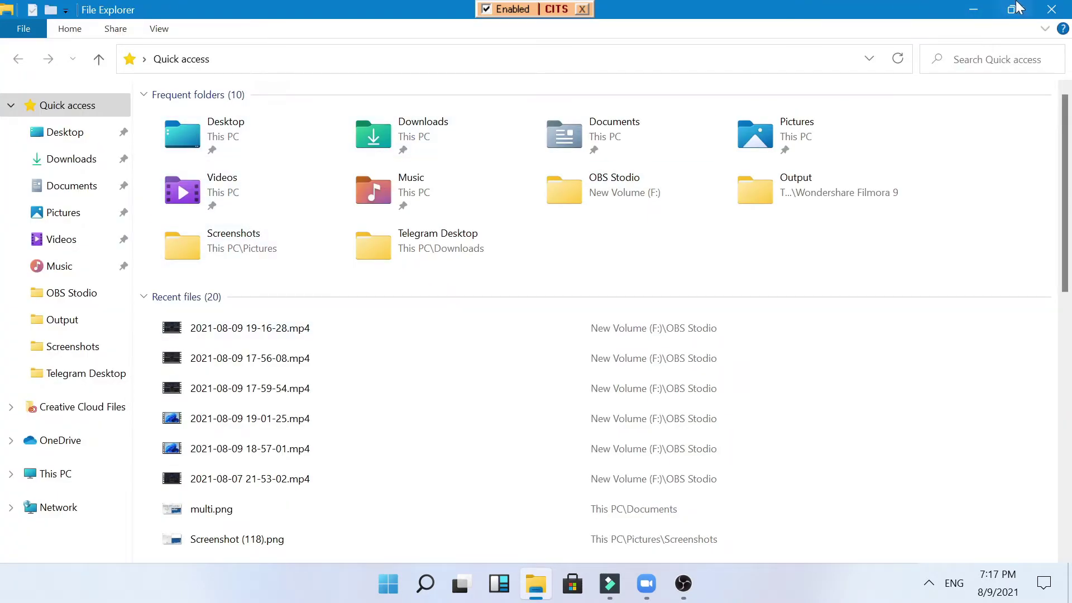
Step: Close the floating CITS overlay bar
mouse_move(1014, 11)
click(588, 8)
click(582, 8)
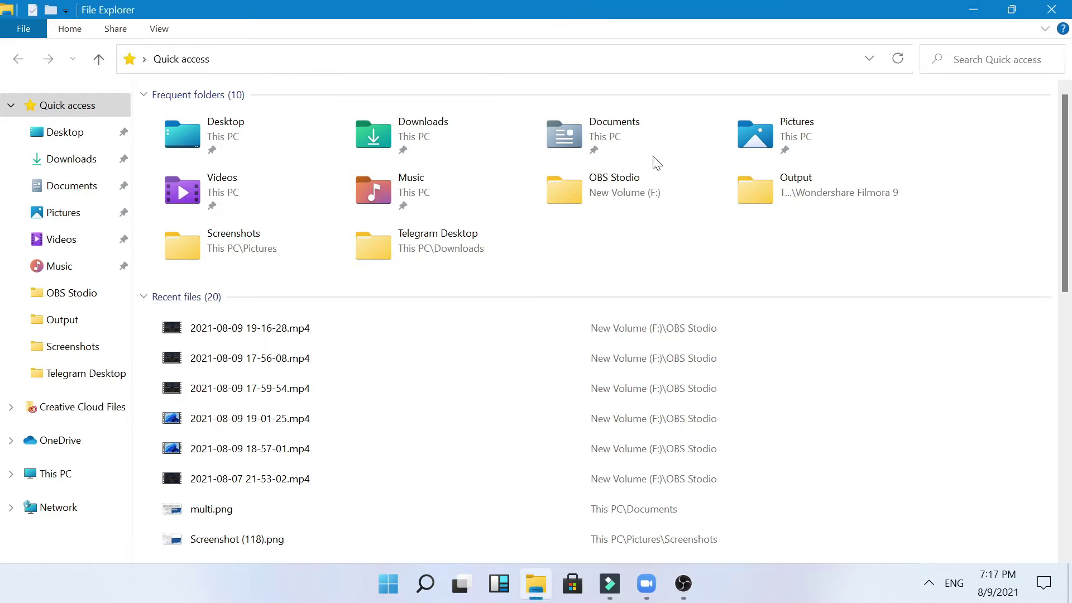
Step: Restore File Explorer from full screen and snap it into the upper-right quarter of the desktop
mouse_move(690, 596)
click(1012, 10)
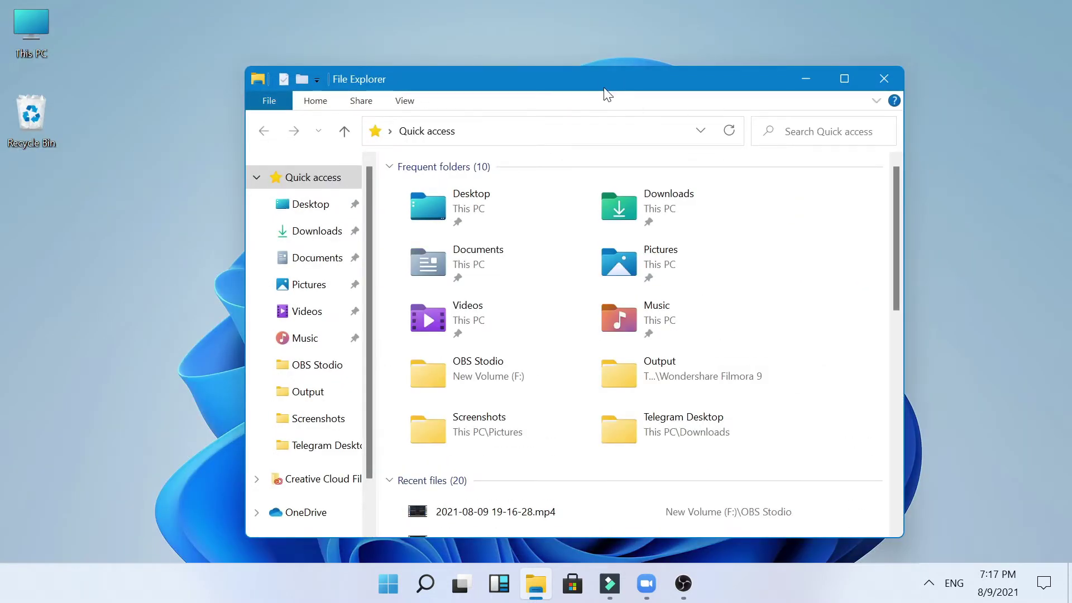
drag(606, 89, 453, 40)
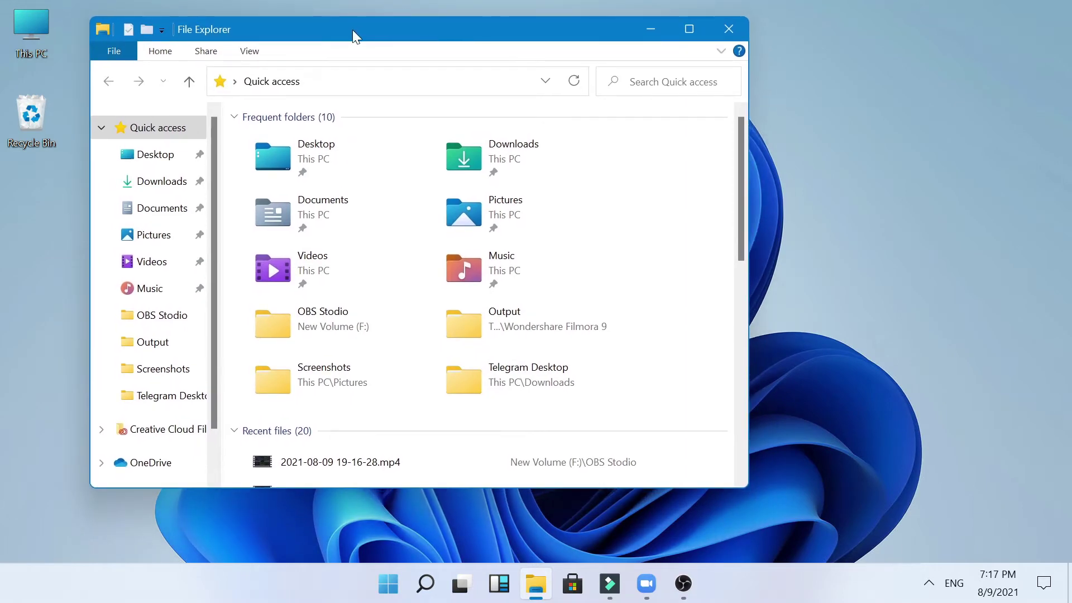
drag(352, 29, 1071, 4)
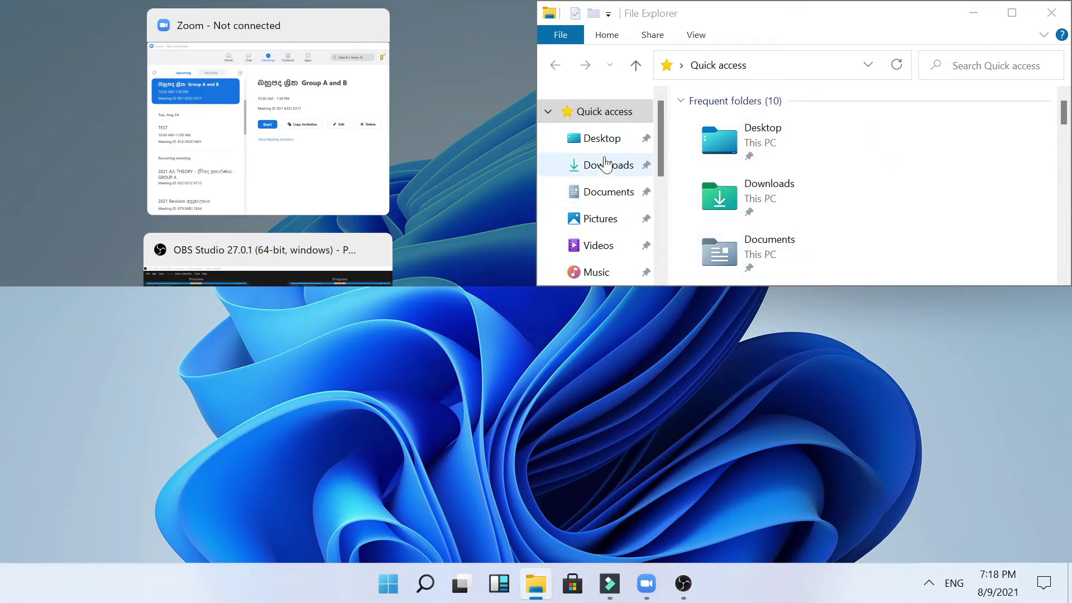
Step: Browse the Snap Assist suggestions and choose OBS Studio for the quarter beside File Explorer
scroll(298, 208, down, 3)
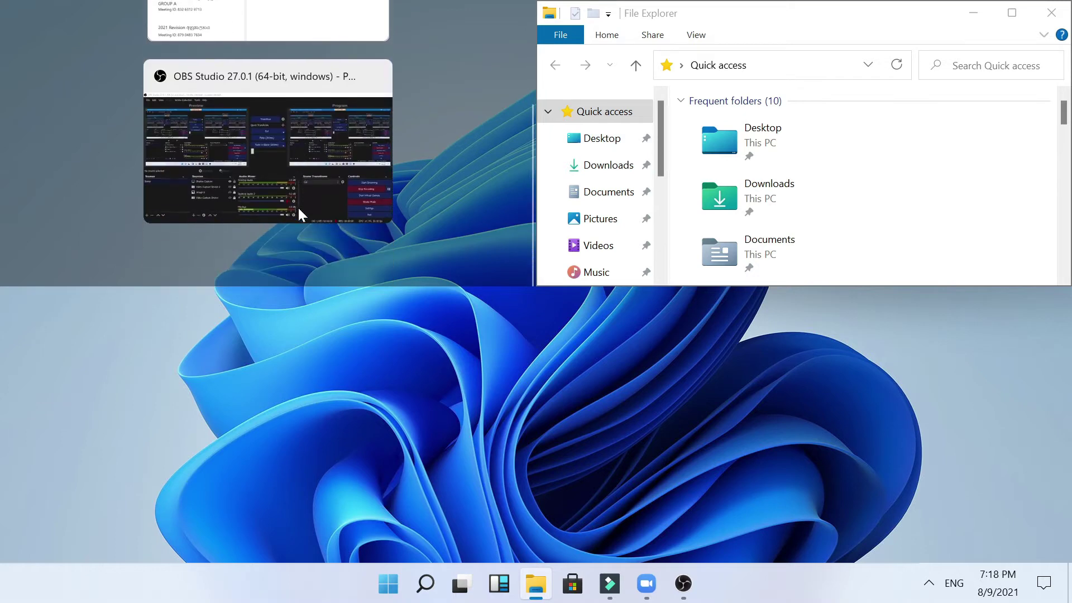
scroll(298, 208, up, 3)
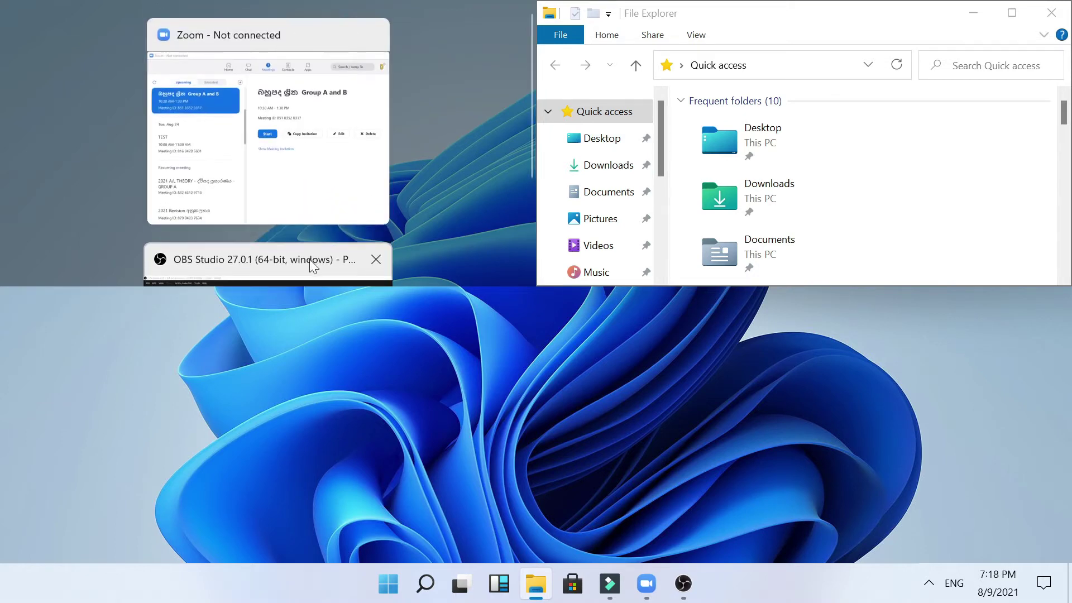
click(278, 257)
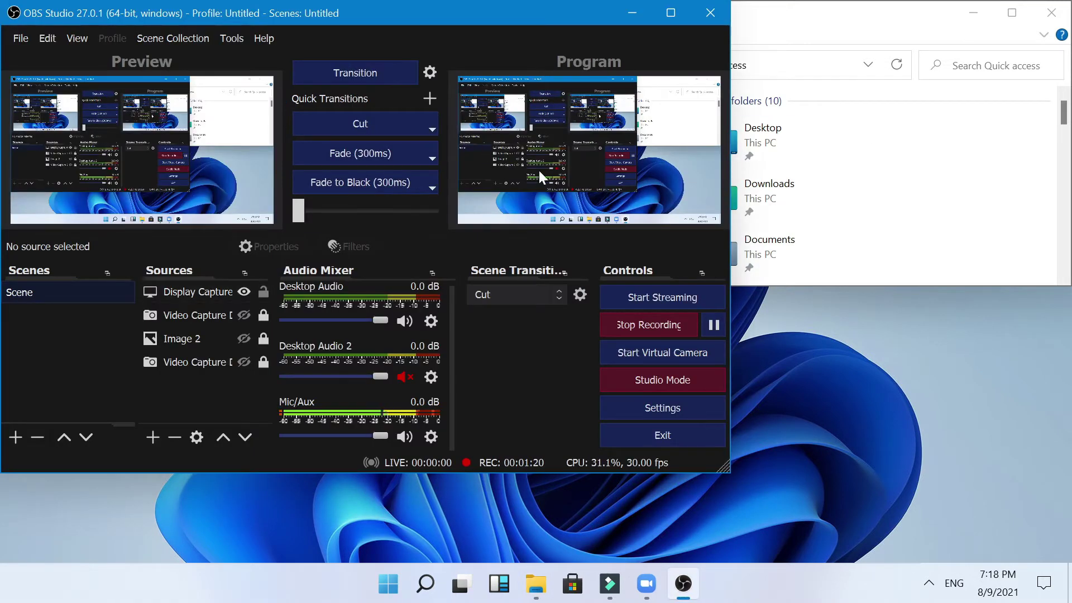
Step: Minimize OBS Studio and close File Explorer to clear the desktop
click(639, 22)
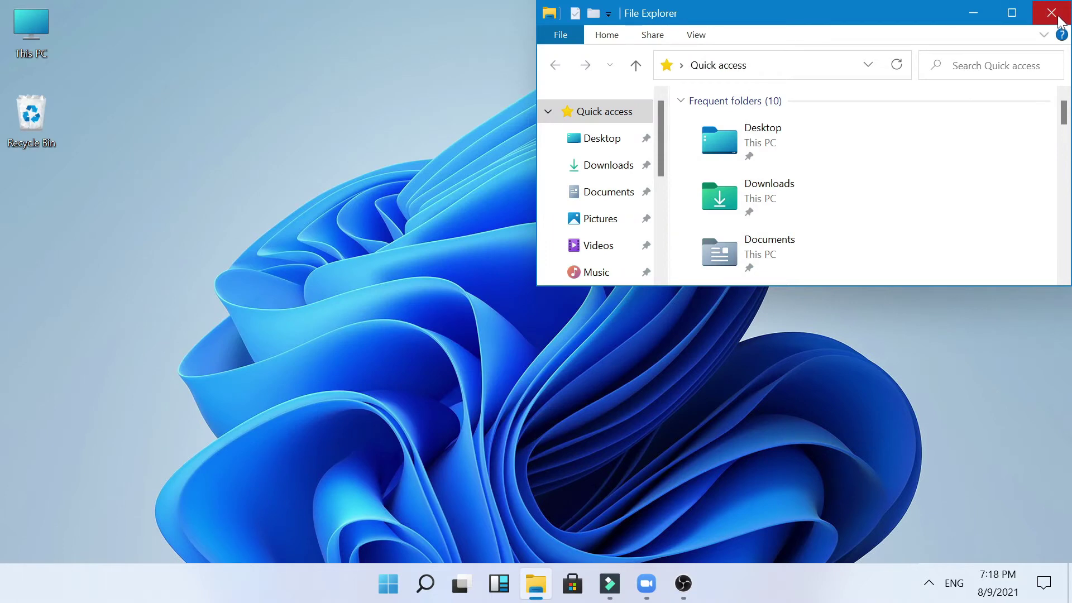
click(1059, 17)
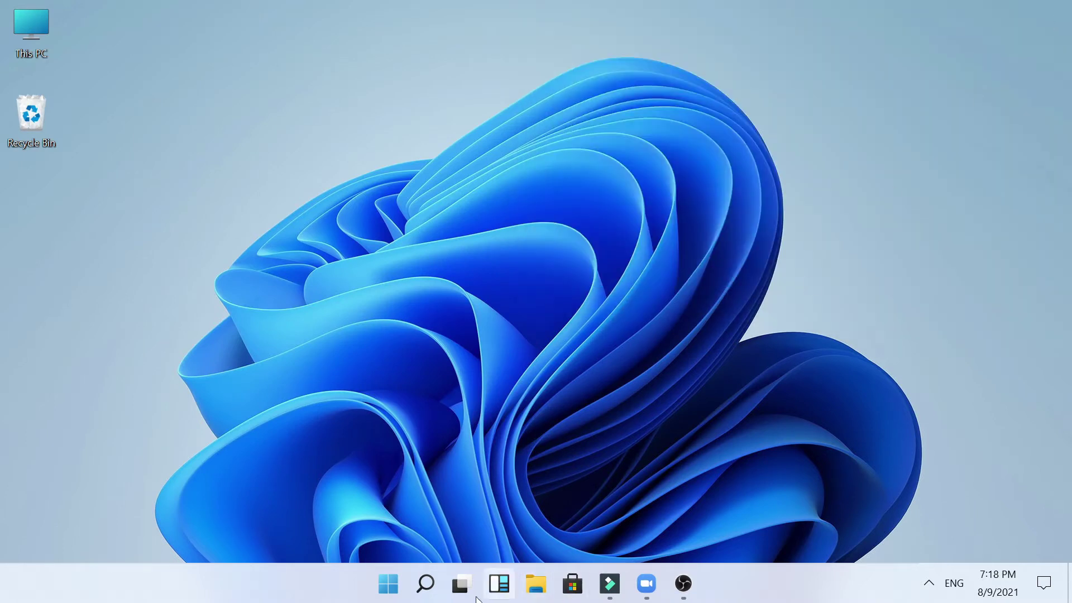
Step: Search Windows for "chr", launch Google Chrome and open it with the Person 1 profile
click(413, 598)
text(ch)
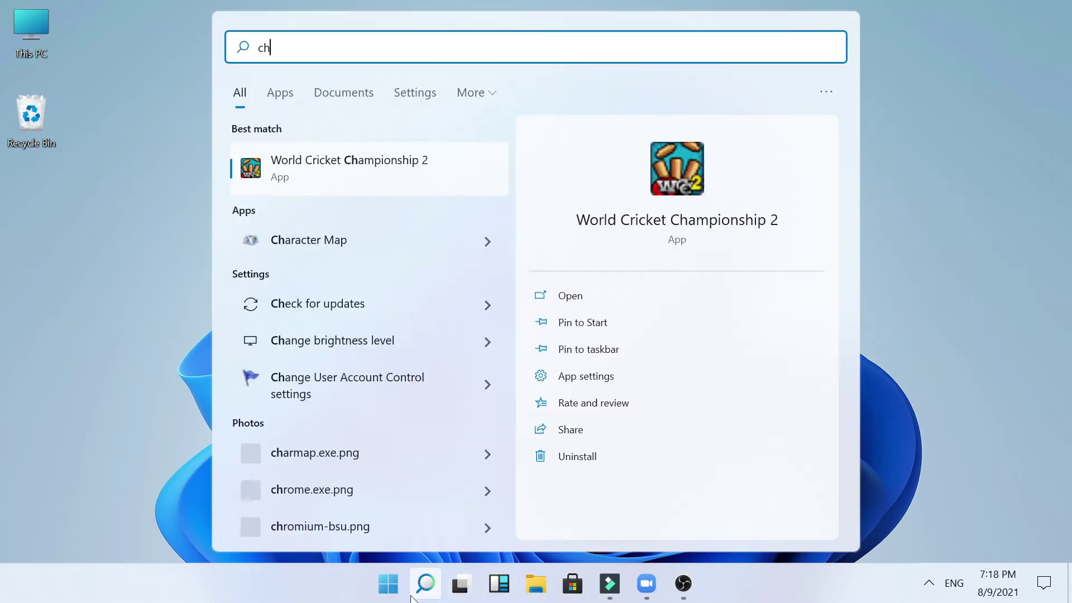
text(r)
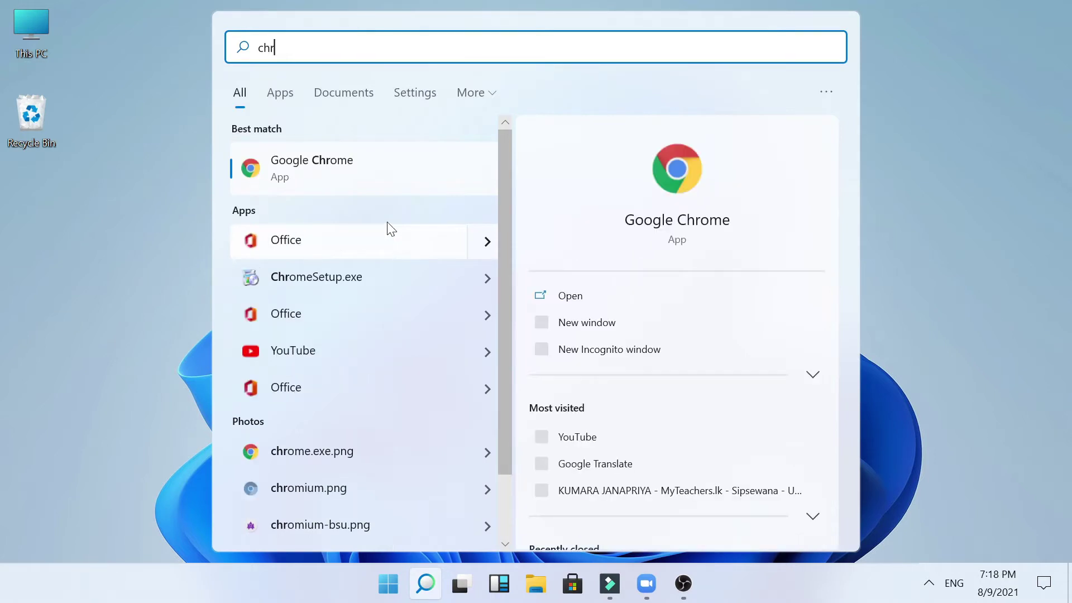
click(357, 176)
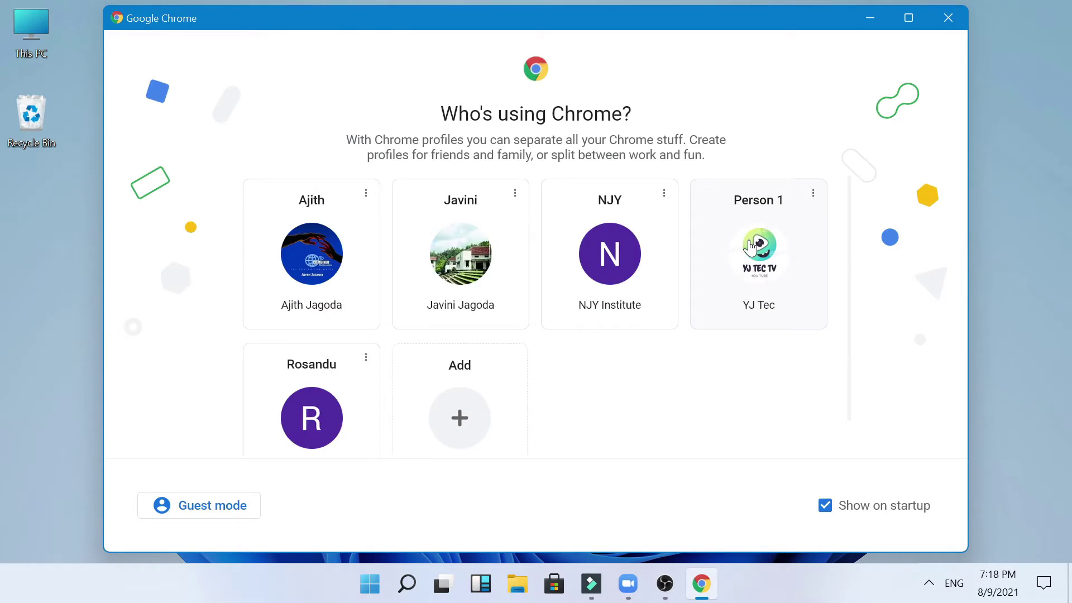
click(751, 247)
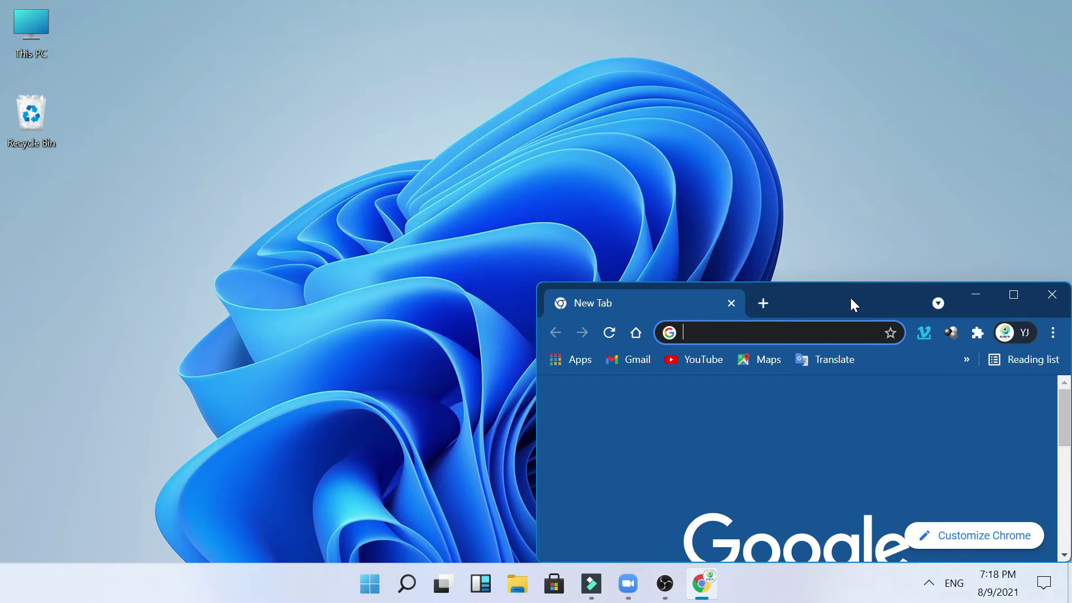
Step: Snap Chrome to the right half of the desktop and open File Explorer in the free half
drag(850, 295, 1069, 19)
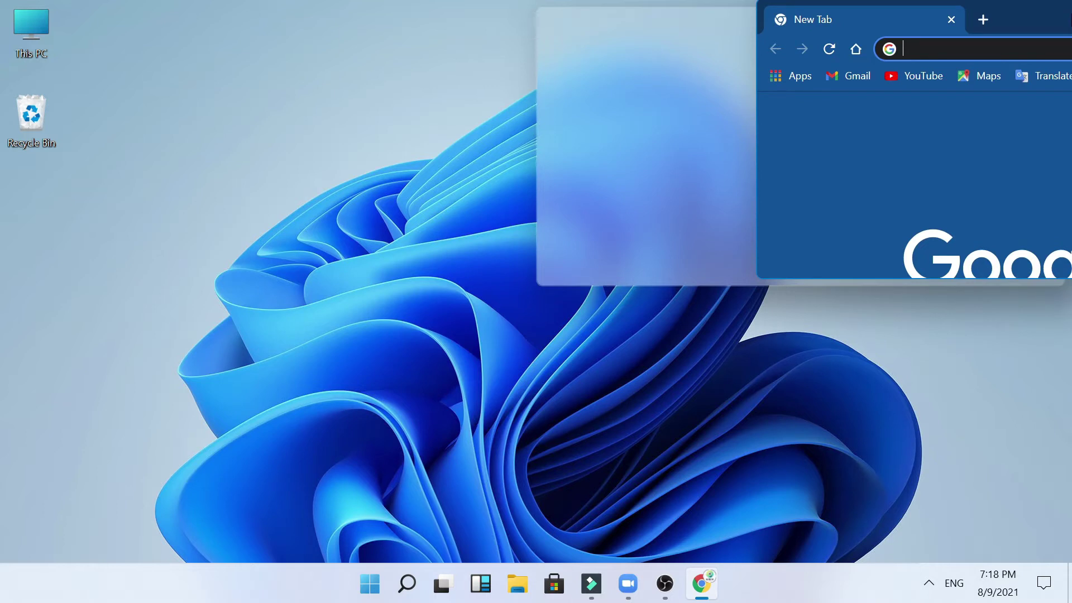
drag(1069, 18, 1069, 223)
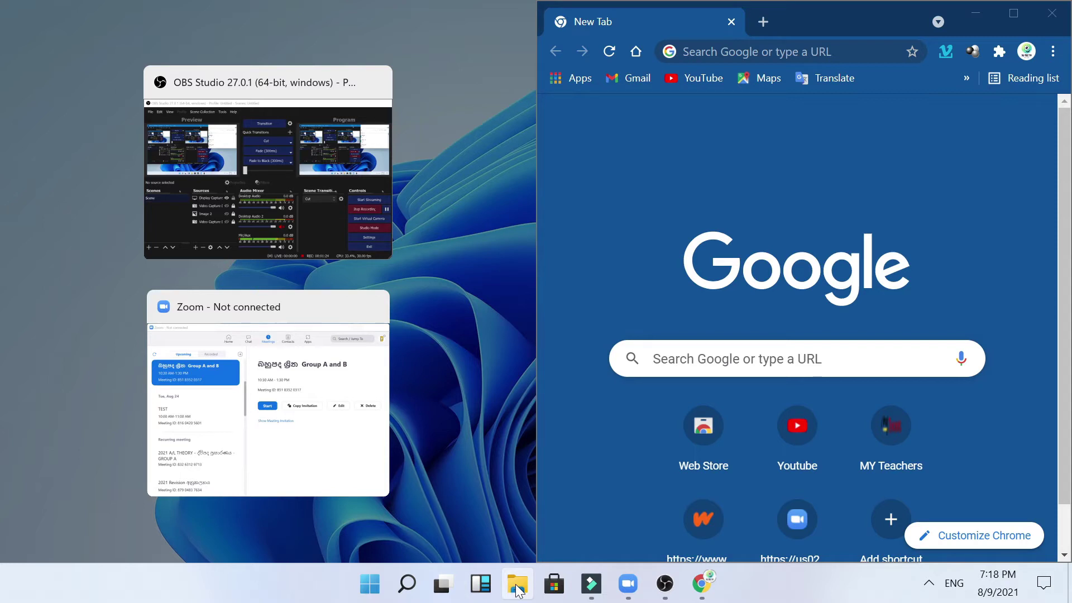
click(518, 586)
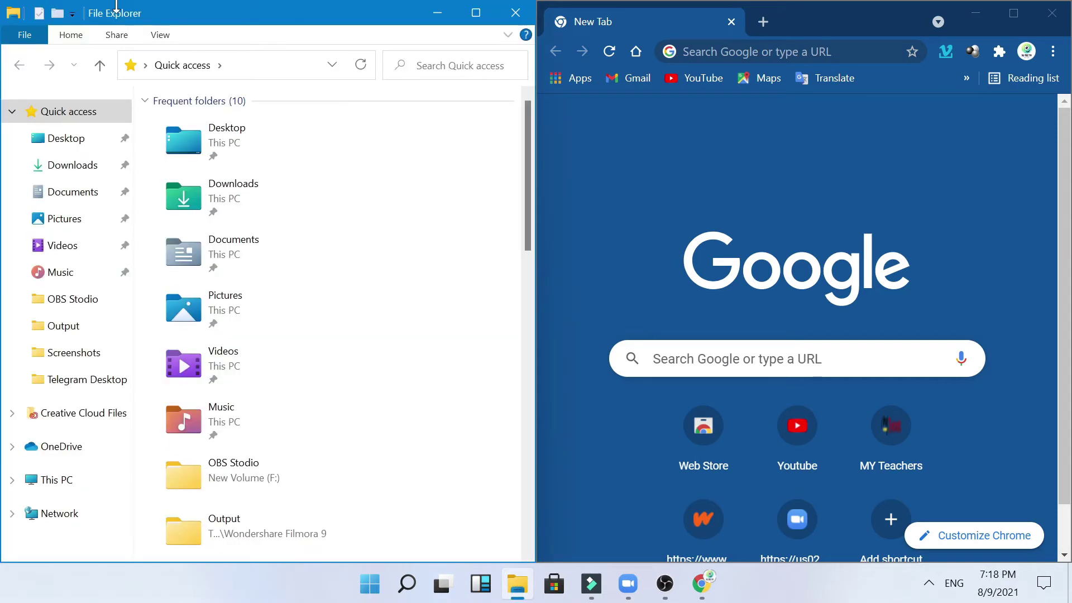
Step: Close both the File Explorer and Chrome windows
click(514, 12)
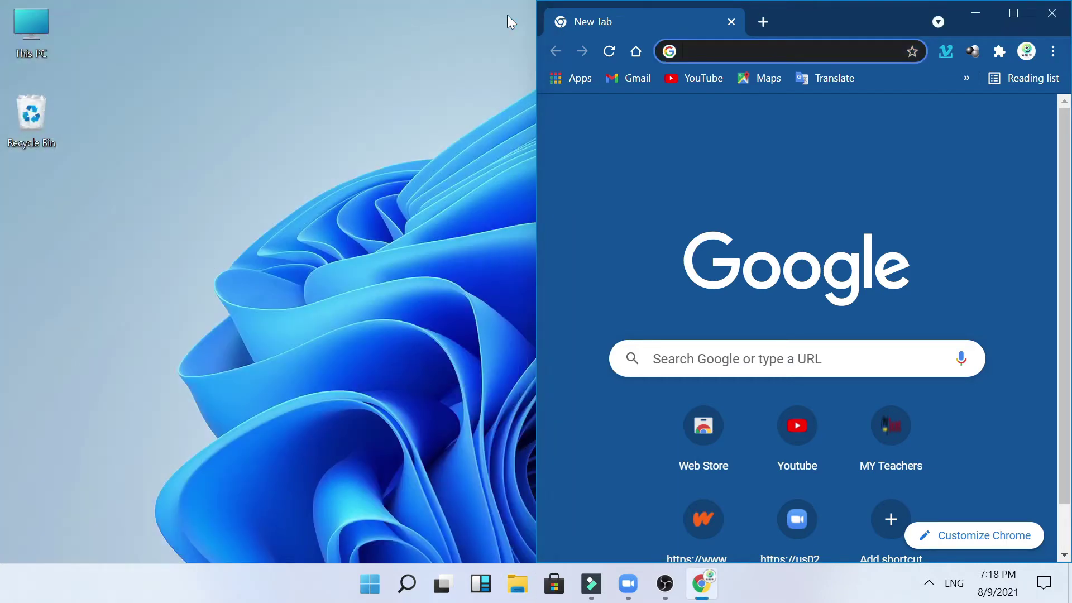
click(1039, 13)
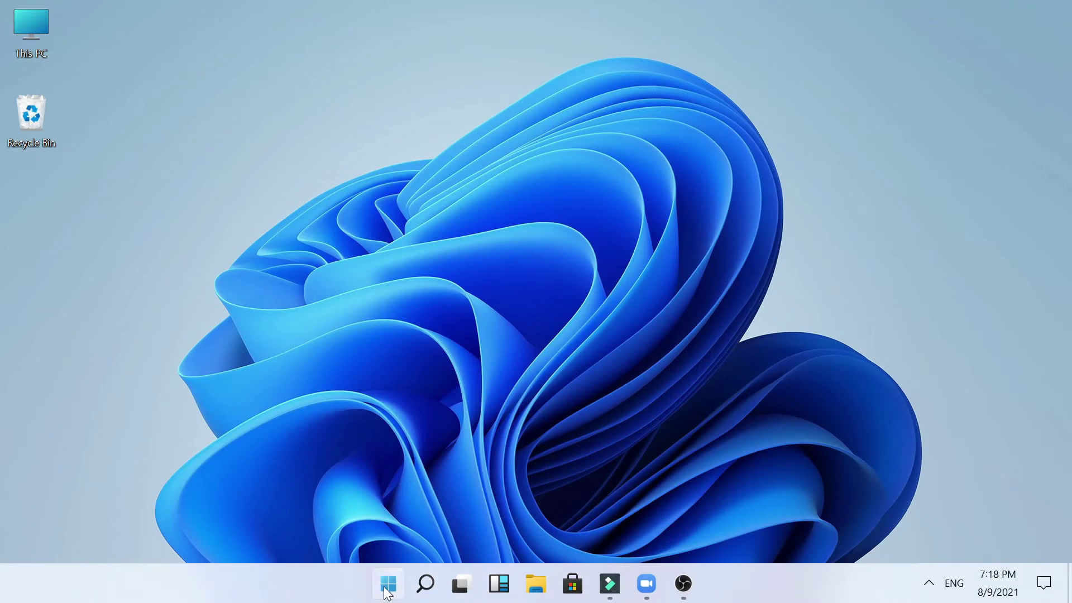
Step: Launch Chrome from Start and open it with the Person 1 profile again
click(388, 586)
click(647, 270)
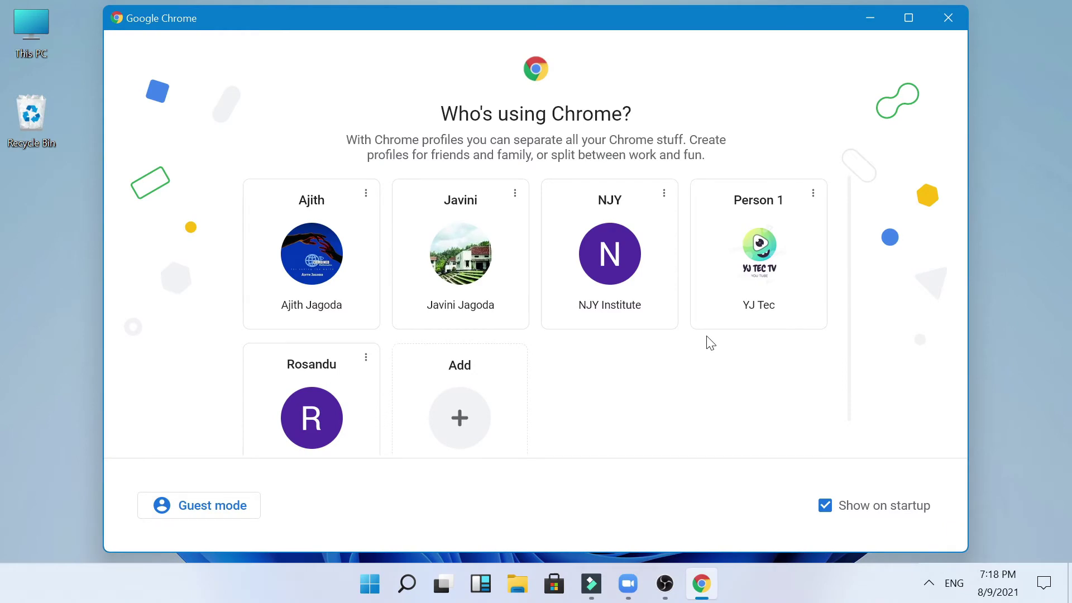
click(715, 324)
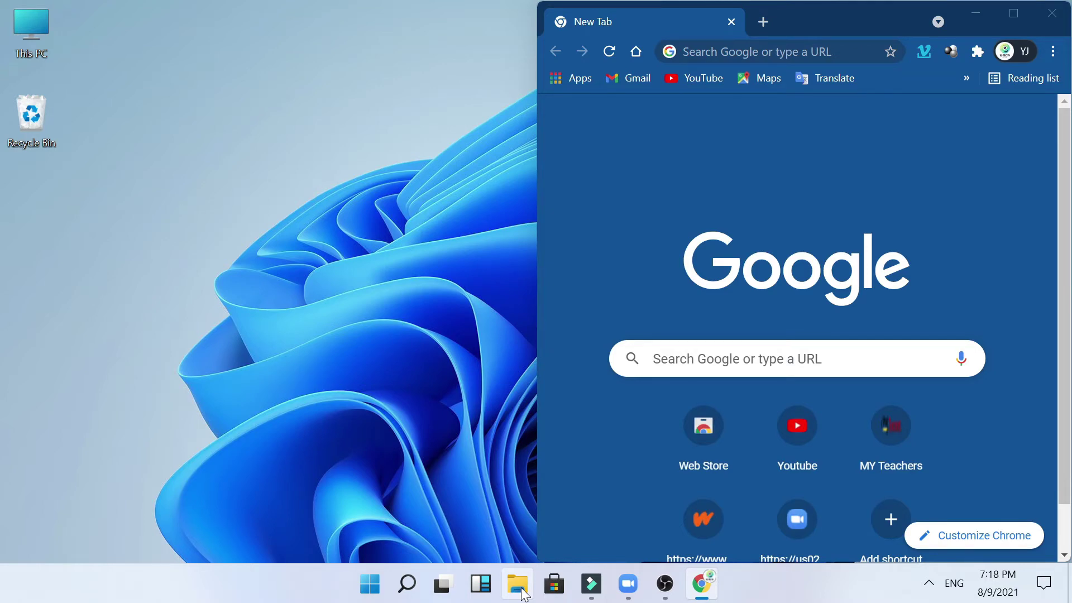
Step: Snap Chrome to the right half and File Explorer to the left half, with File Explorer showing the Downloads folder
key(super+Right)
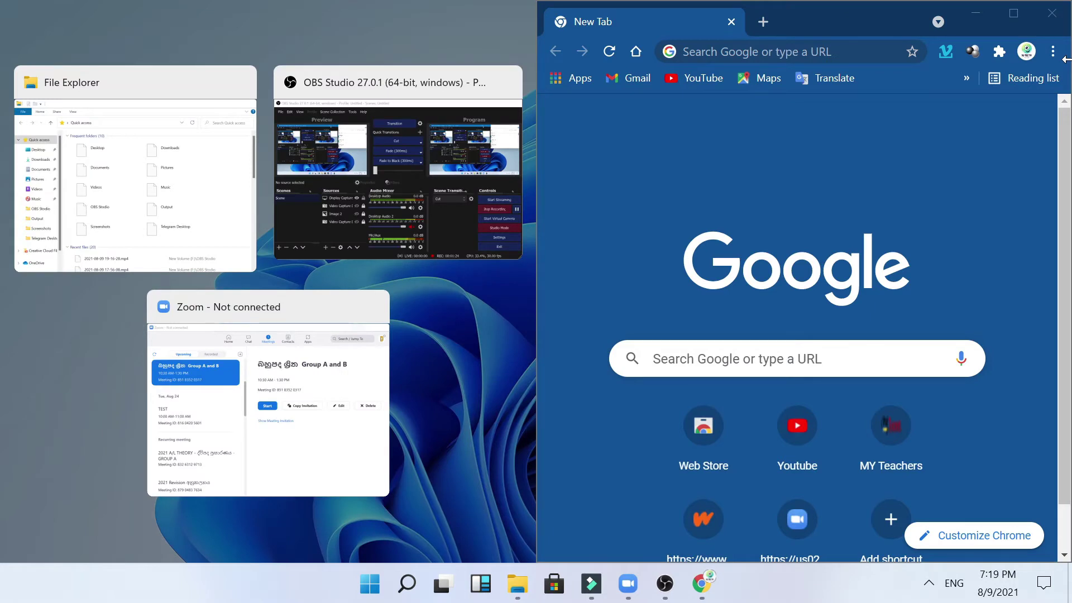
click(246, 251)
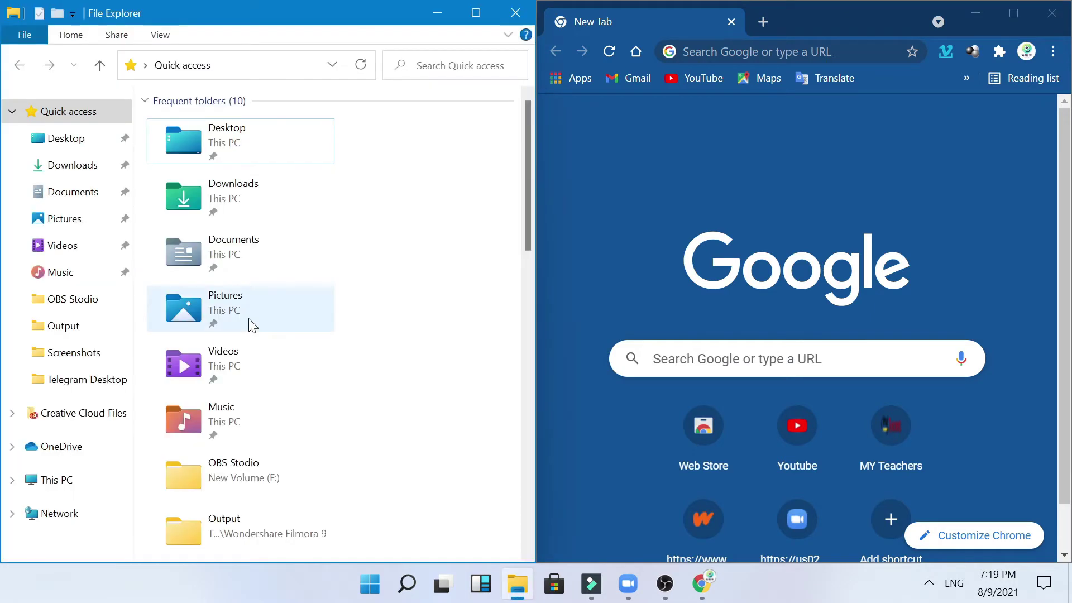
click(61, 165)
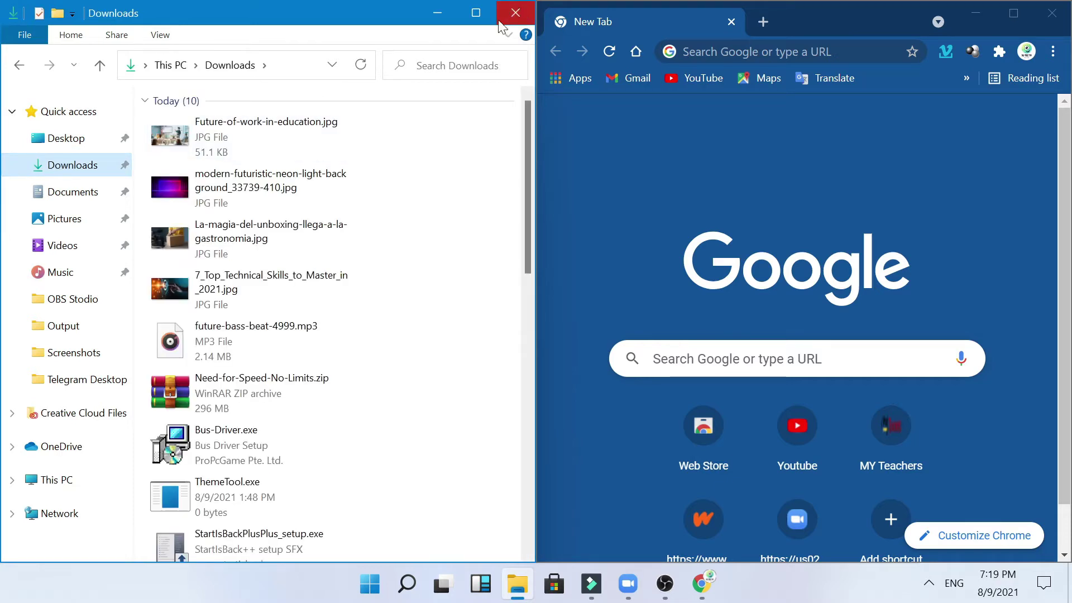
Step: Maximize Chrome and place it in the right half of the equal two-column snap layout
drag(776, 13, 847, 7)
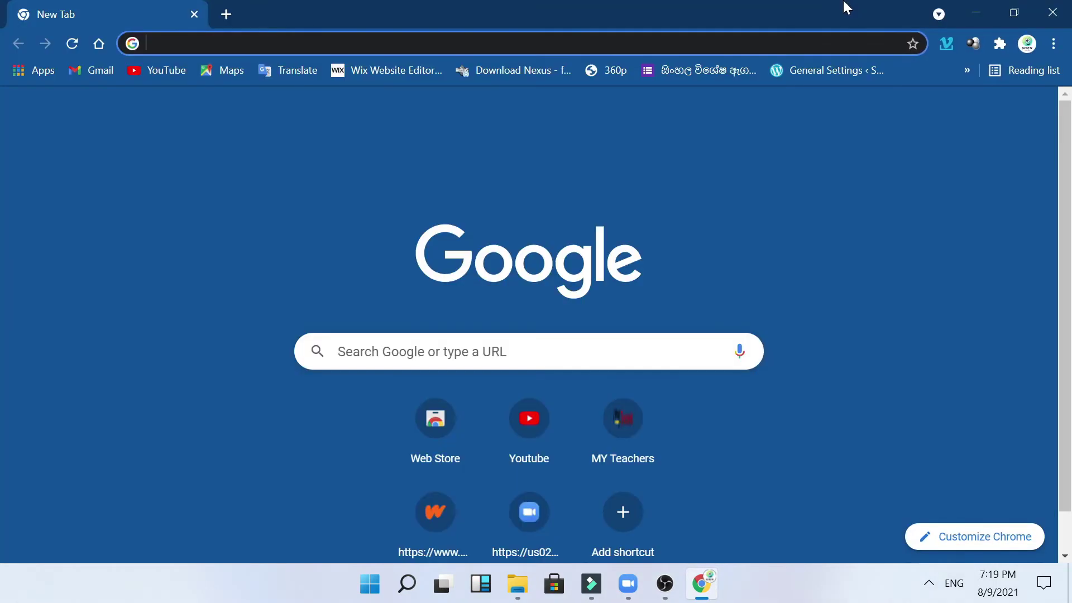
mouse_move(1015, 12)
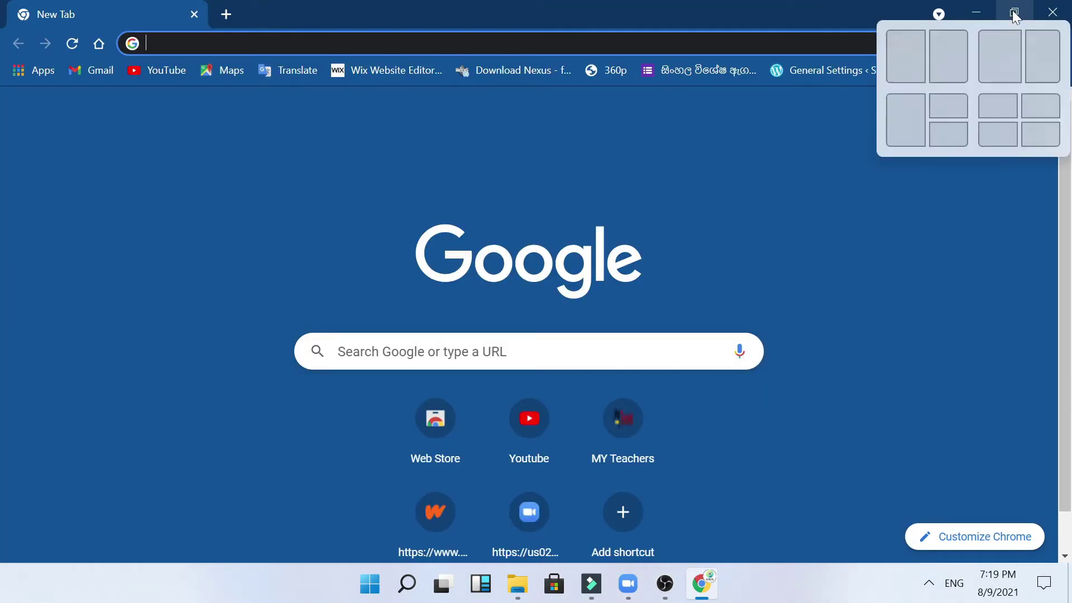
click(948, 56)
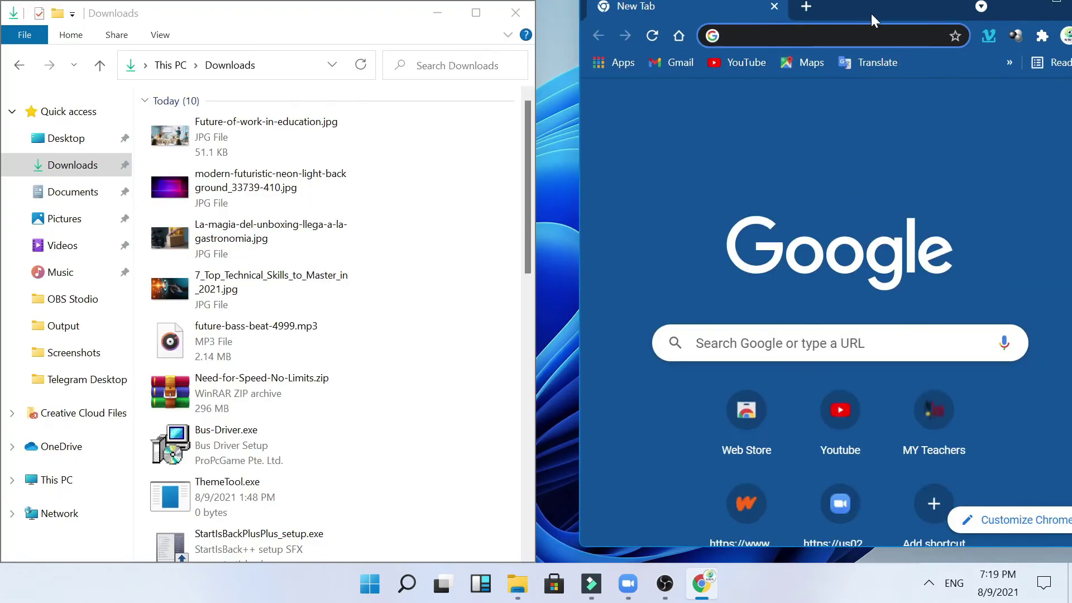
Step: Detach Chrome from its snapped half and maximize it, closing File Explorer as well
drag(868, 12, 787, 60)
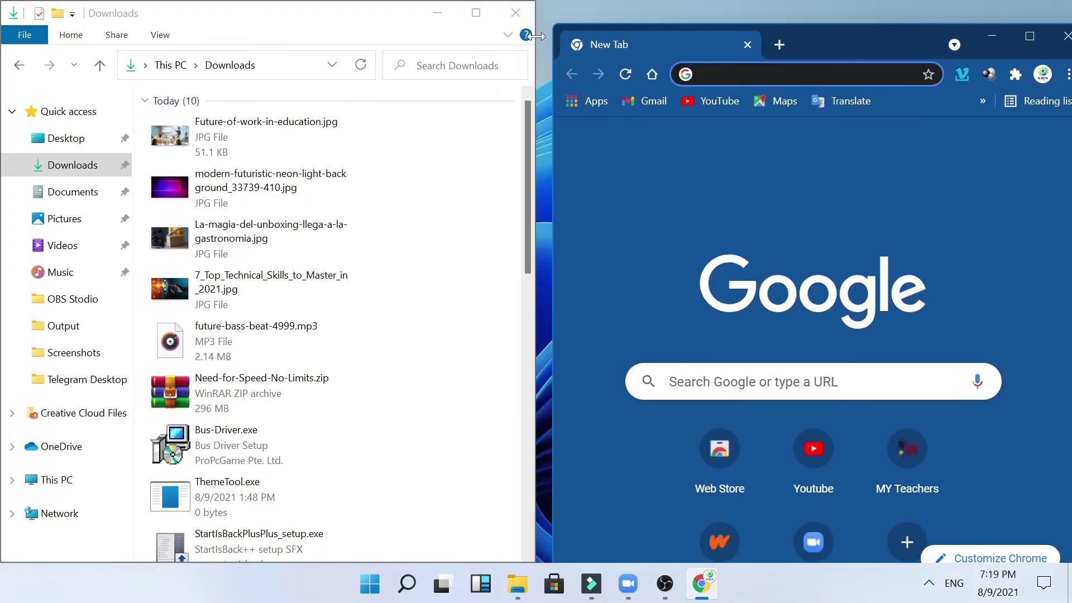
click(515, 12)
drag(836, 31, 631, 20)
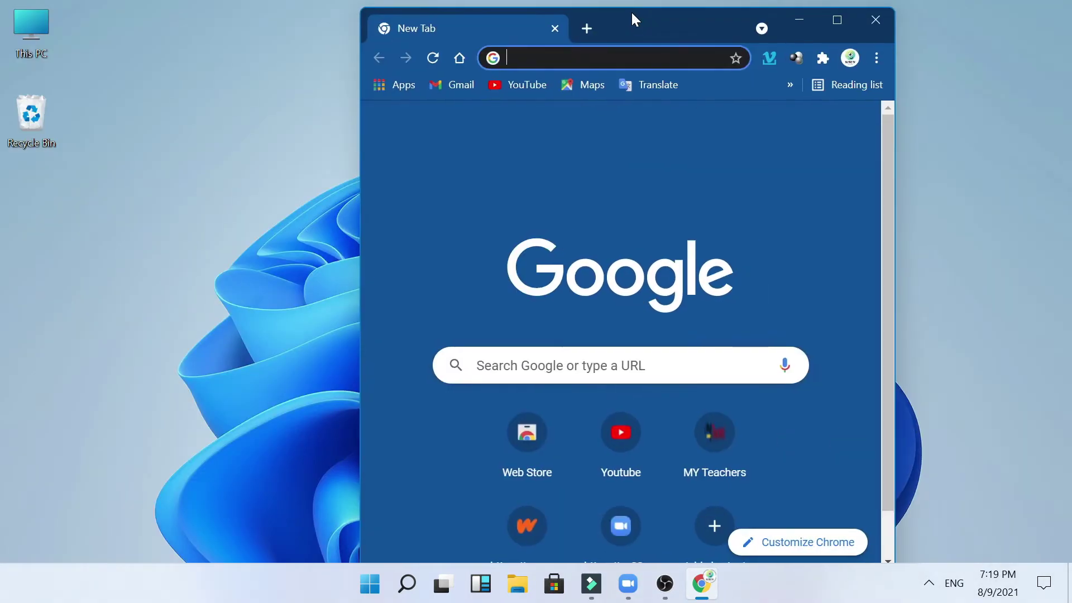
click(830, 19)
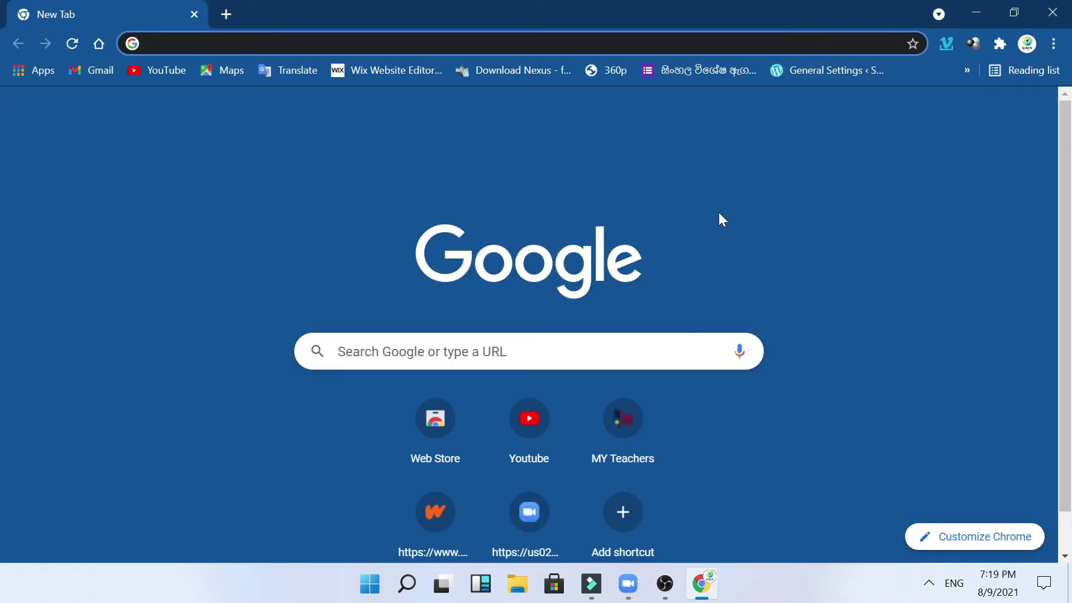
Step: Snap Chrome into the large left pane of the three-window layout and OBS Studio at full height on the right side
mouse_move(1015, 19)
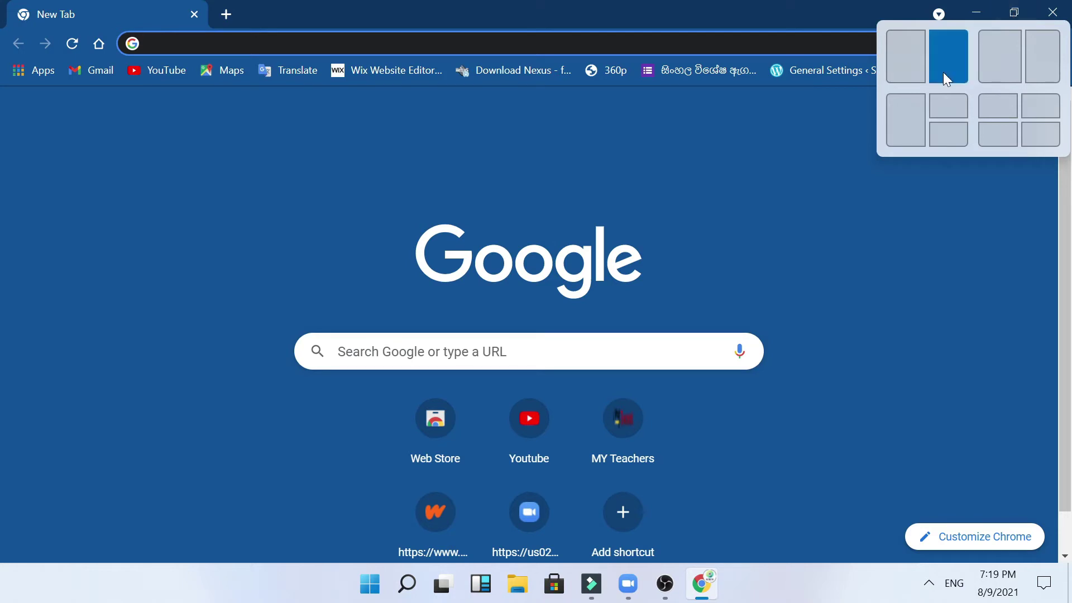
click(903, 132)
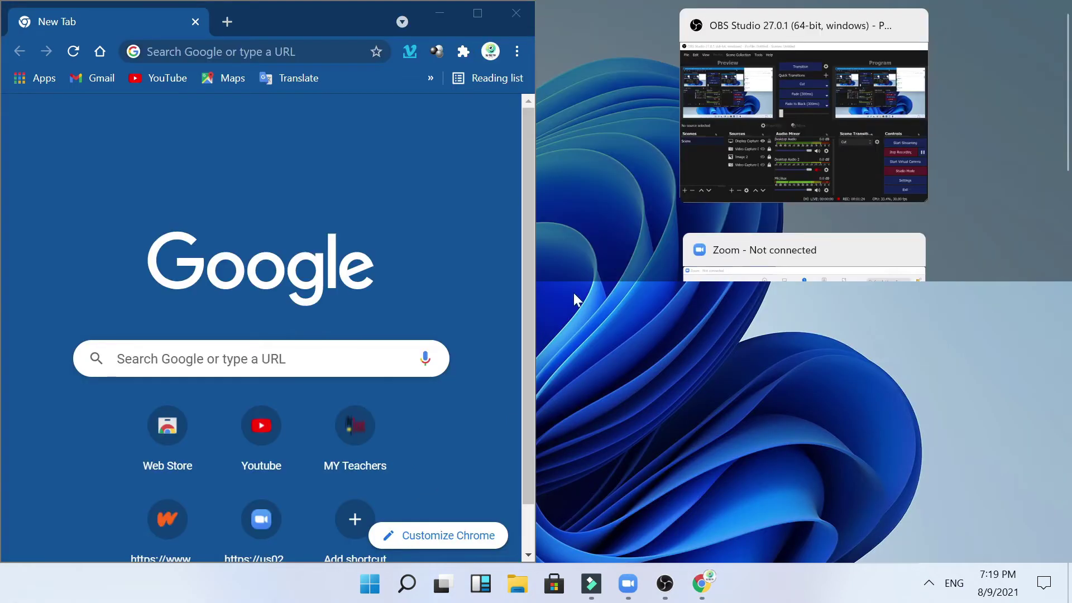
scroll(804, 249, down, 3)
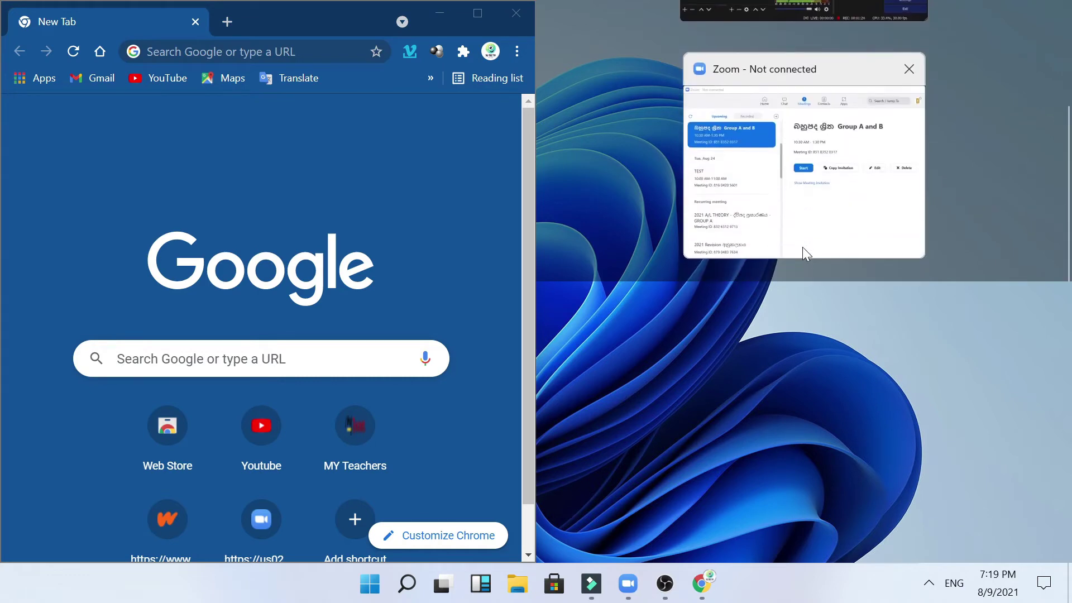
scroll(802, 247, up, 3)
click(781, 93)
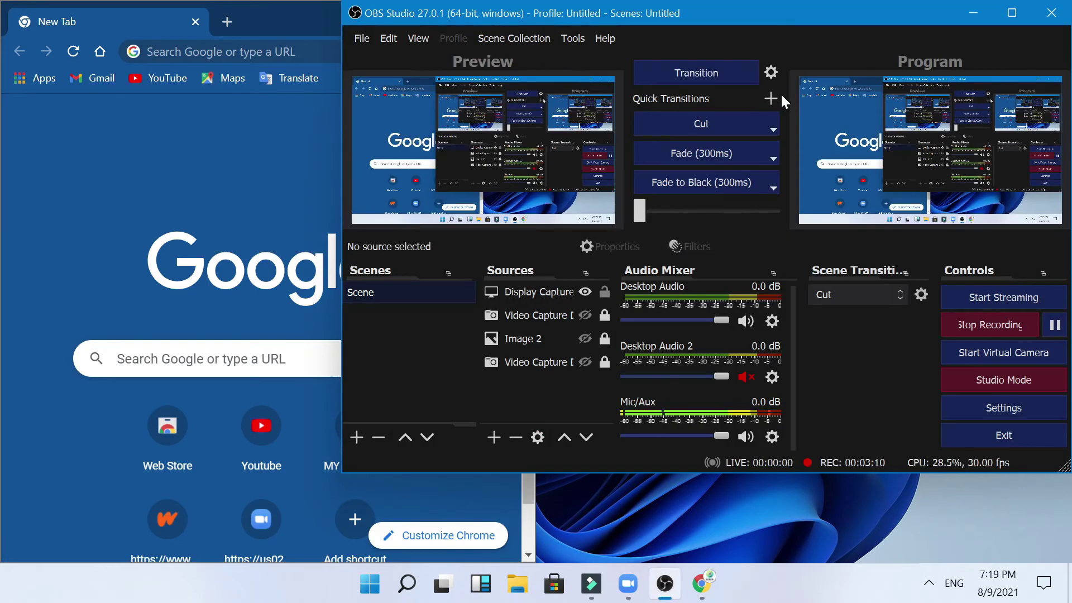
key(super+Right)
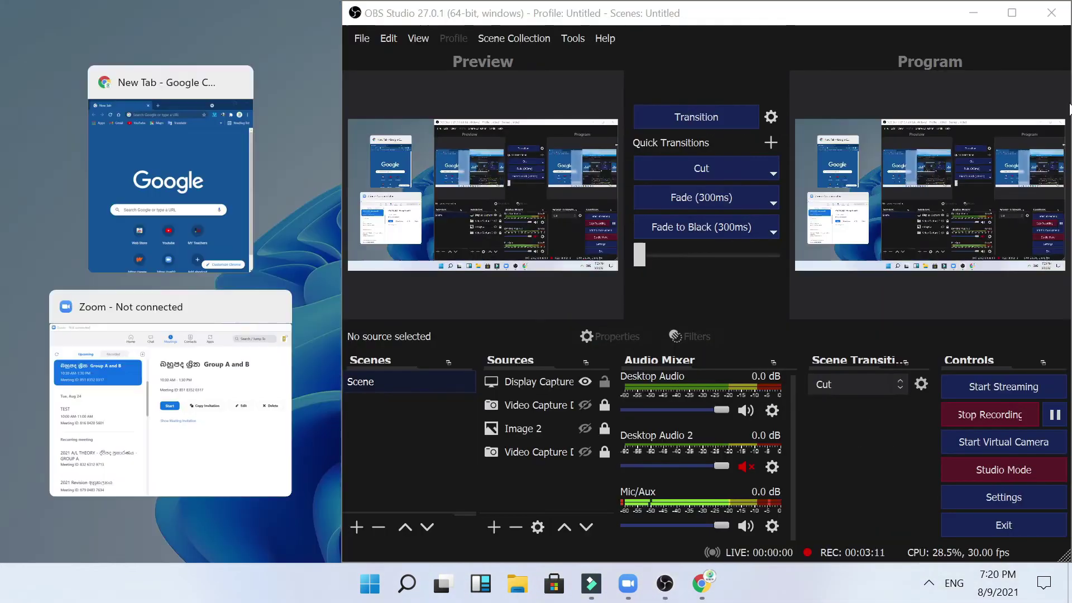
click(207, 186)
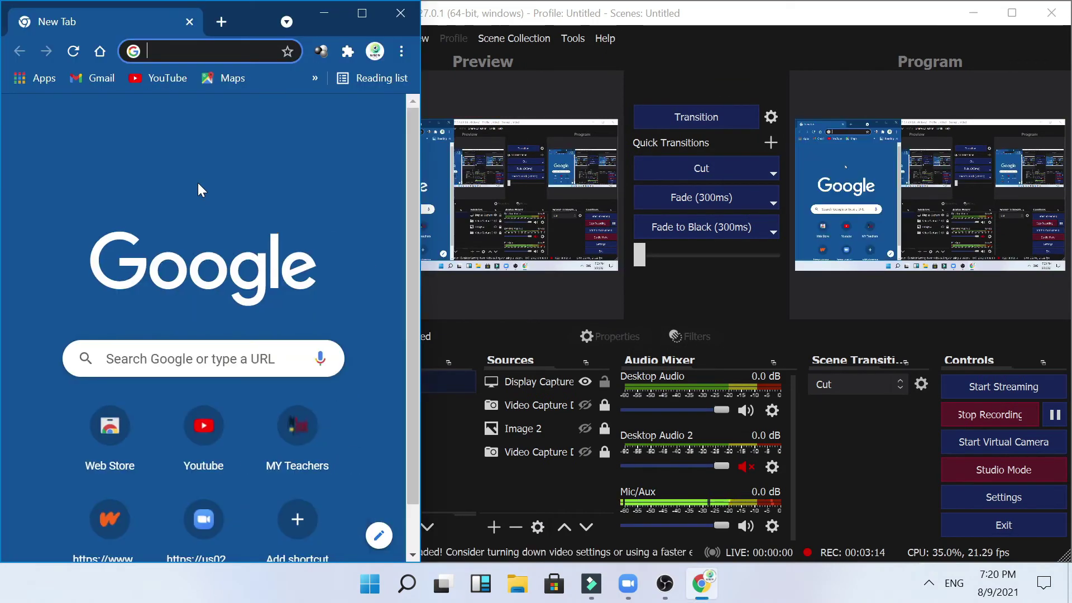
Step: Minimize OBS Studio, and maximize Chrome before closing it
click(974, 12)
click(359, 17)
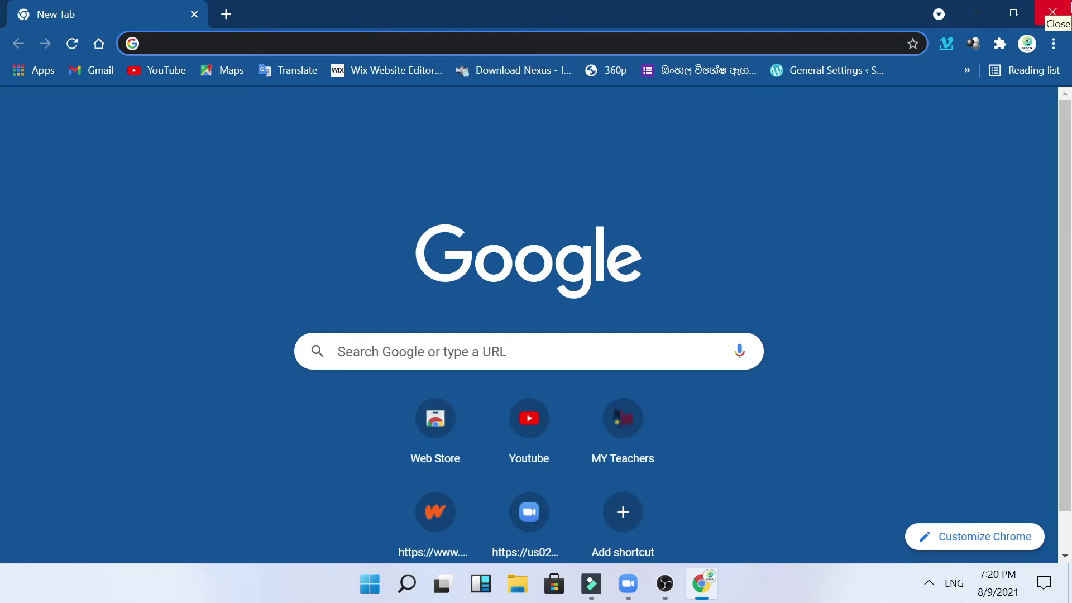
click(1053, 12)
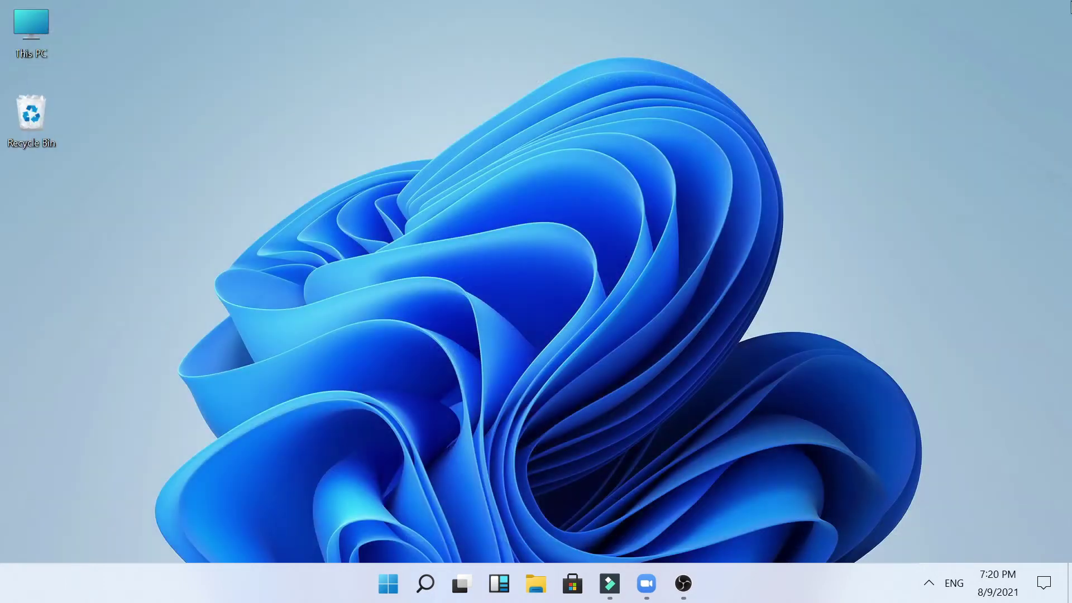
Step: Create a third virtual desktop and open File Explorer on it
click(454, 586)
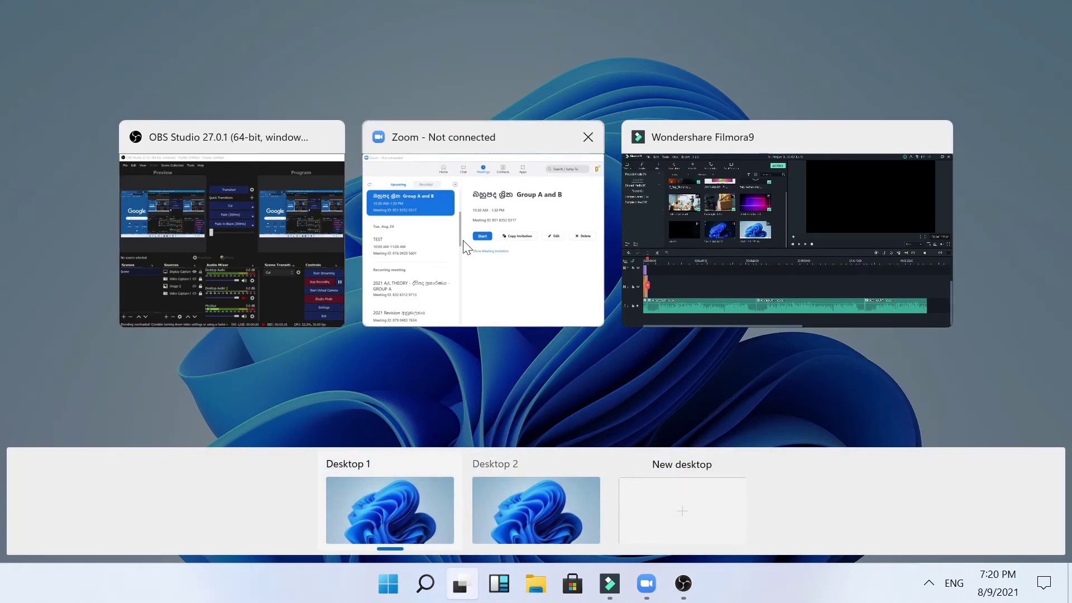
click(678, 507)
click(596, 521)
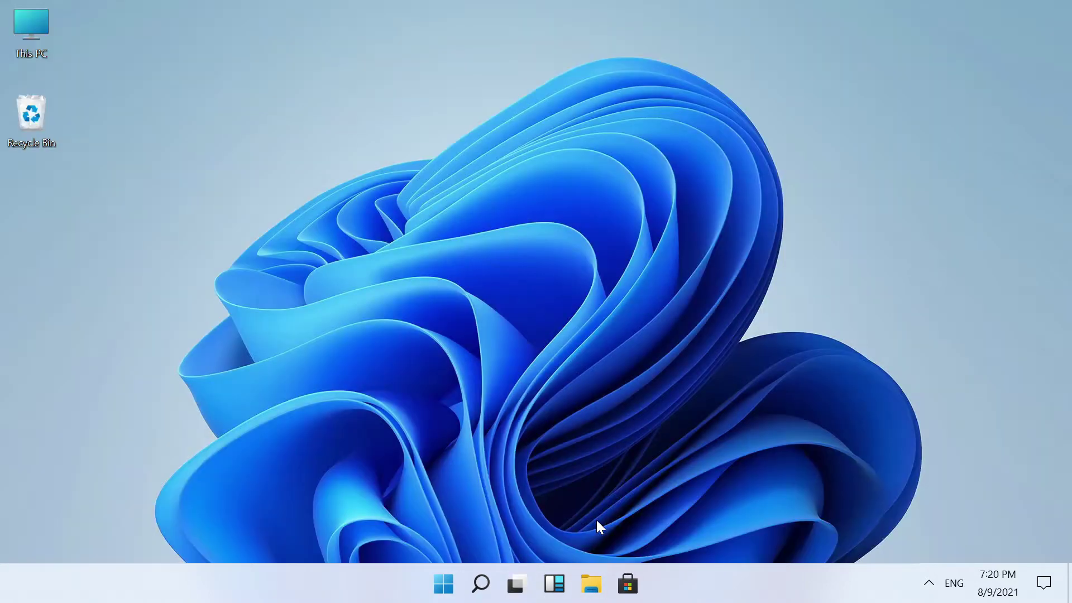
click(595, 594)
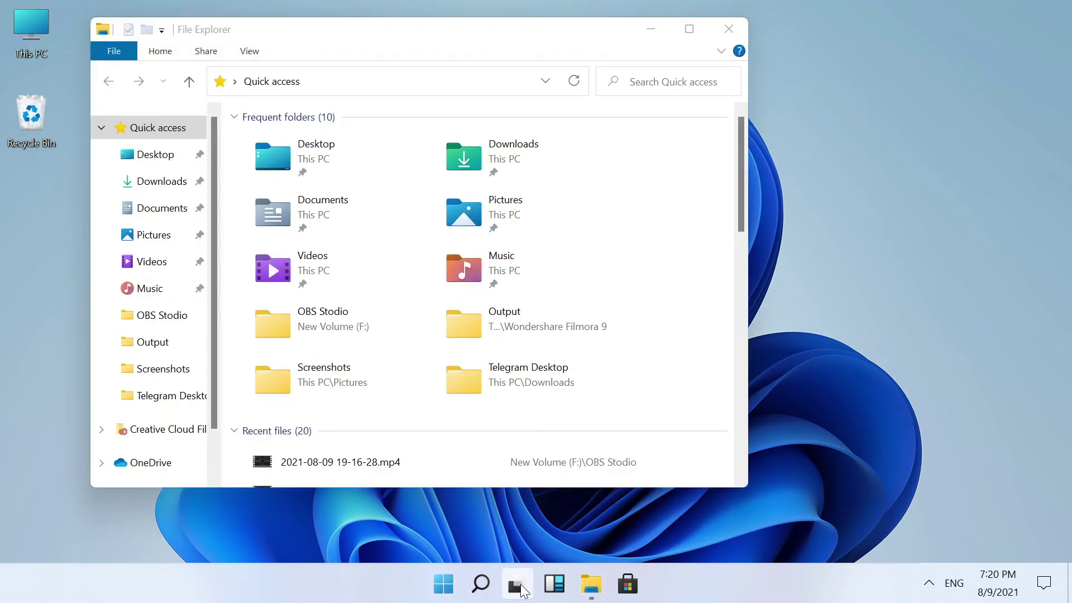
Step: Rename the virtual desktop Desktop 3 to Files
click(518, 584)
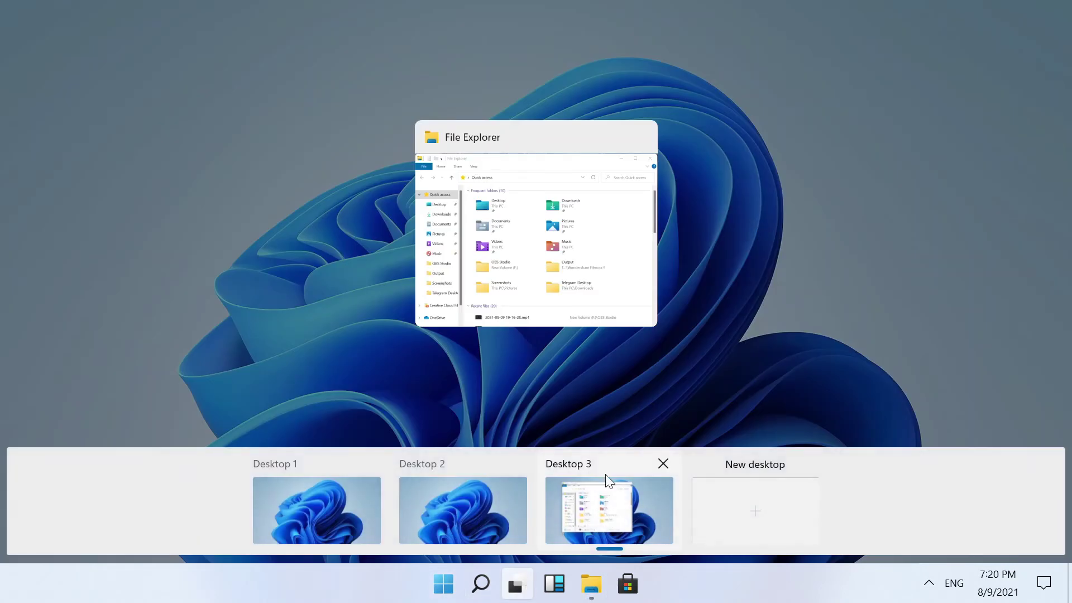
right_click(599, 491)
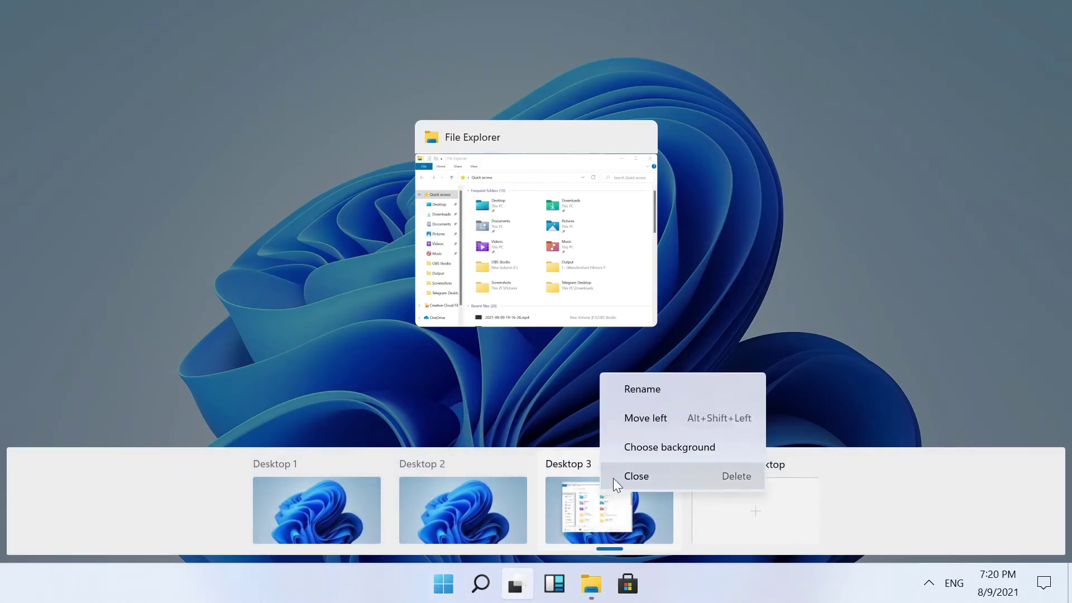
click(643, 395)
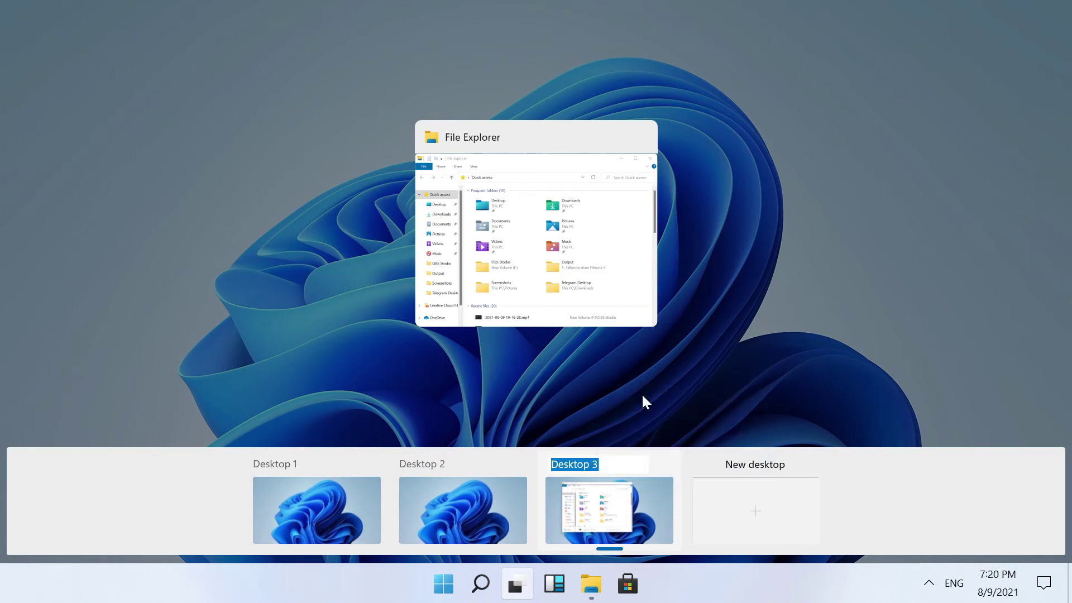
text(Files)
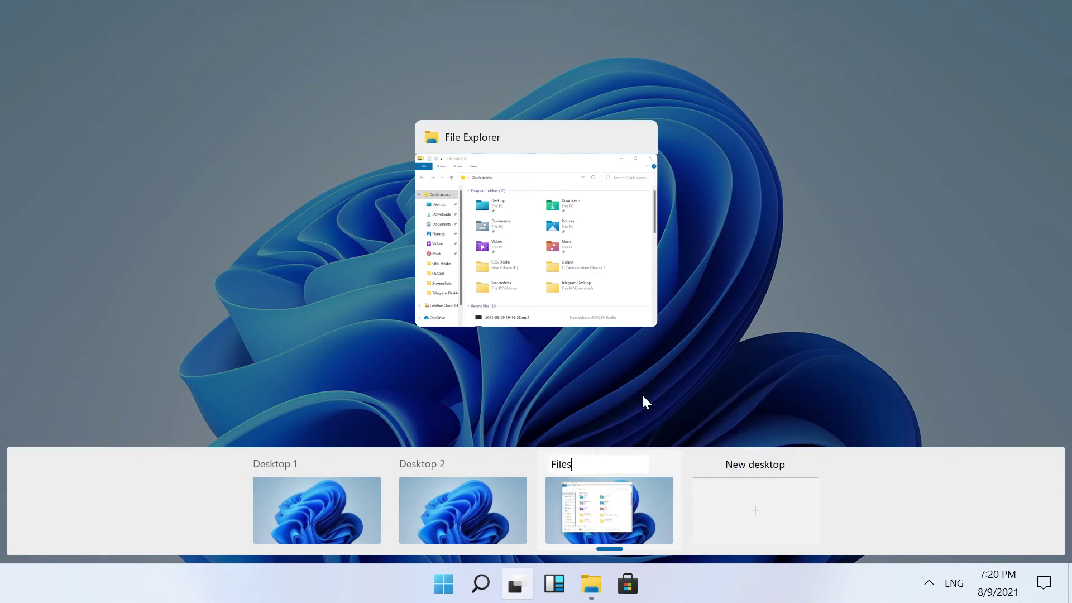
key(Return)
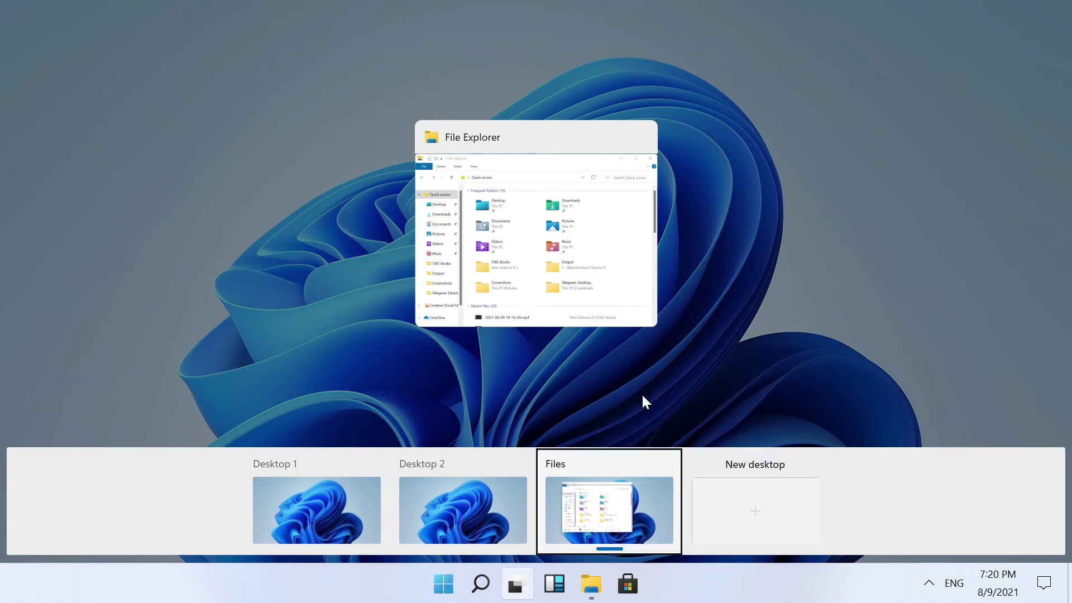
Step: Switch between the Files desktop and Desktop 2, and return to Desktop 1
click(612, 477)
scroll(507, 211, down, 3)
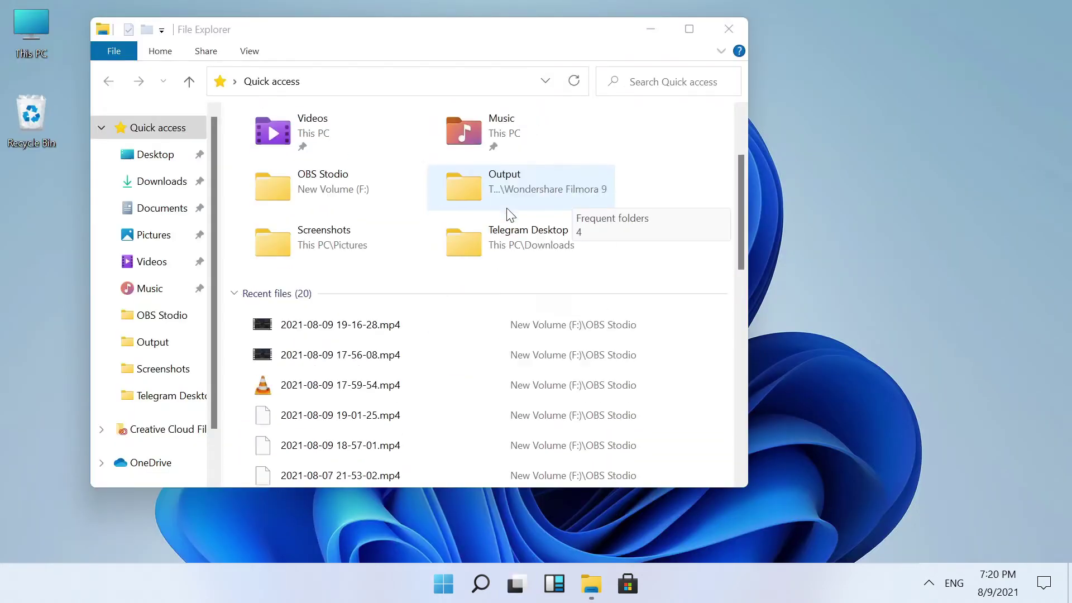
scroll(508, 211, up, 3)
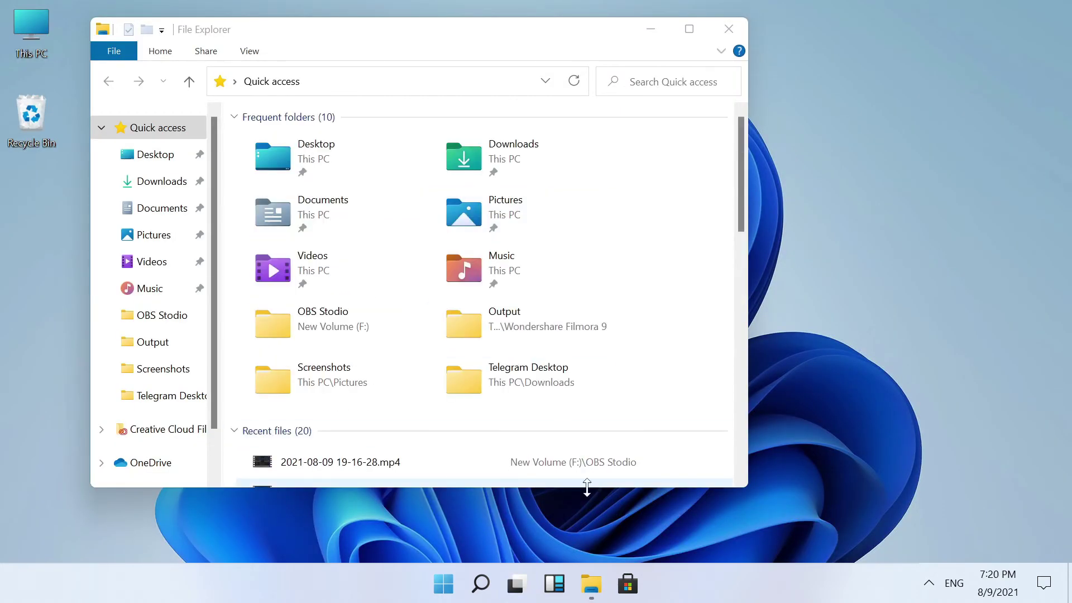
click(514, 584)
click(462, 520)
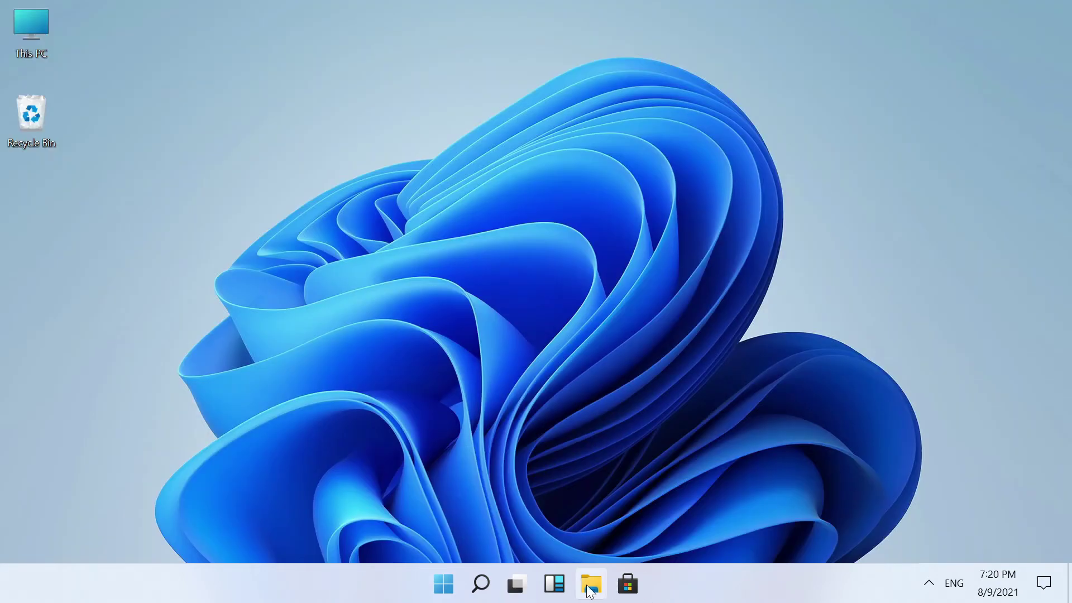
click(513, 587)
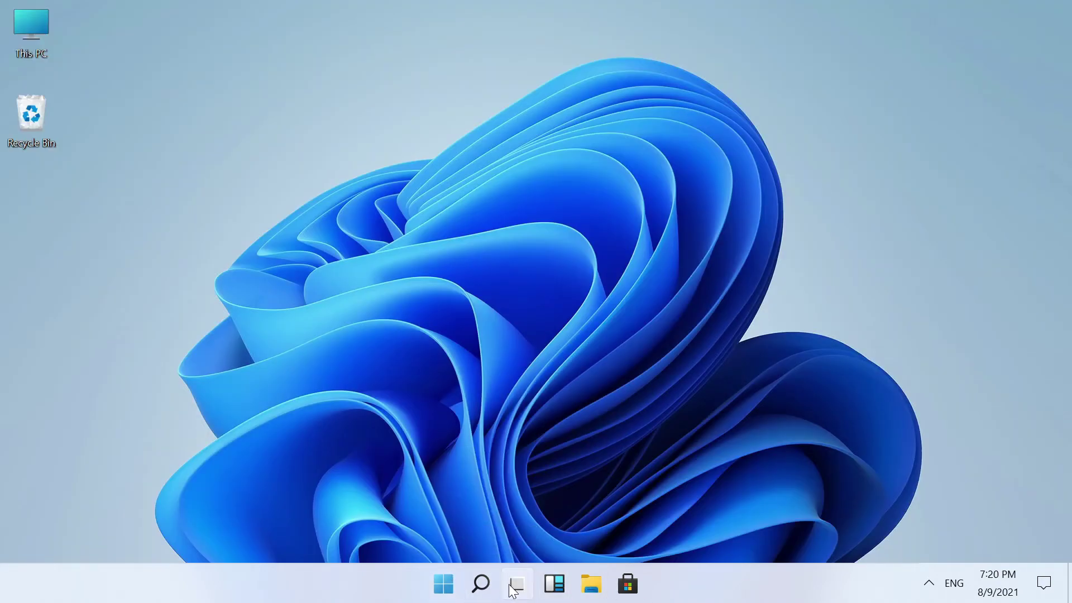
click(576, 512)
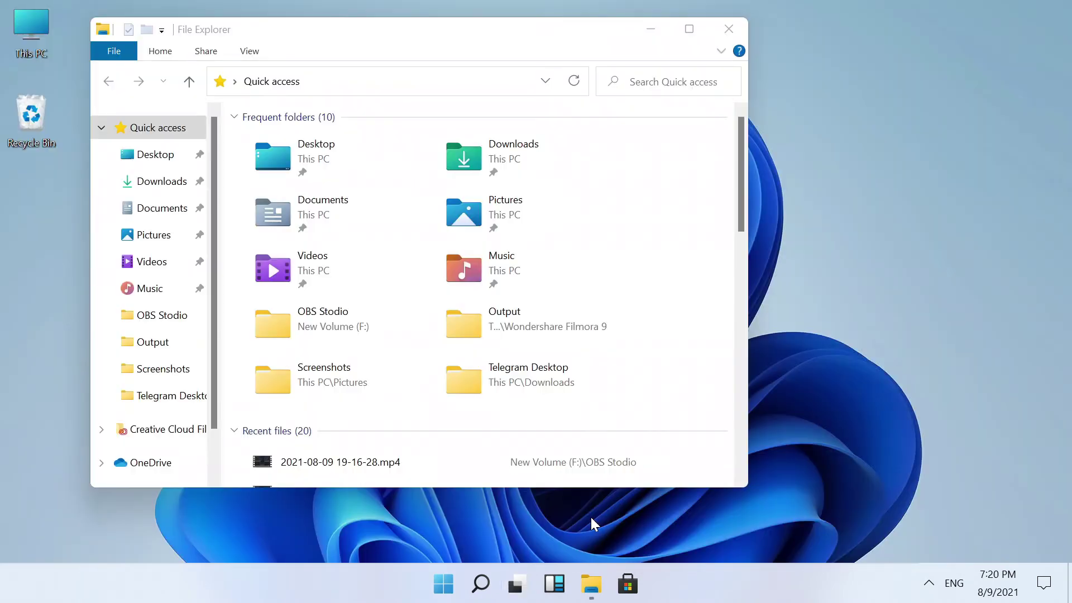
mouse_move(592, 582)
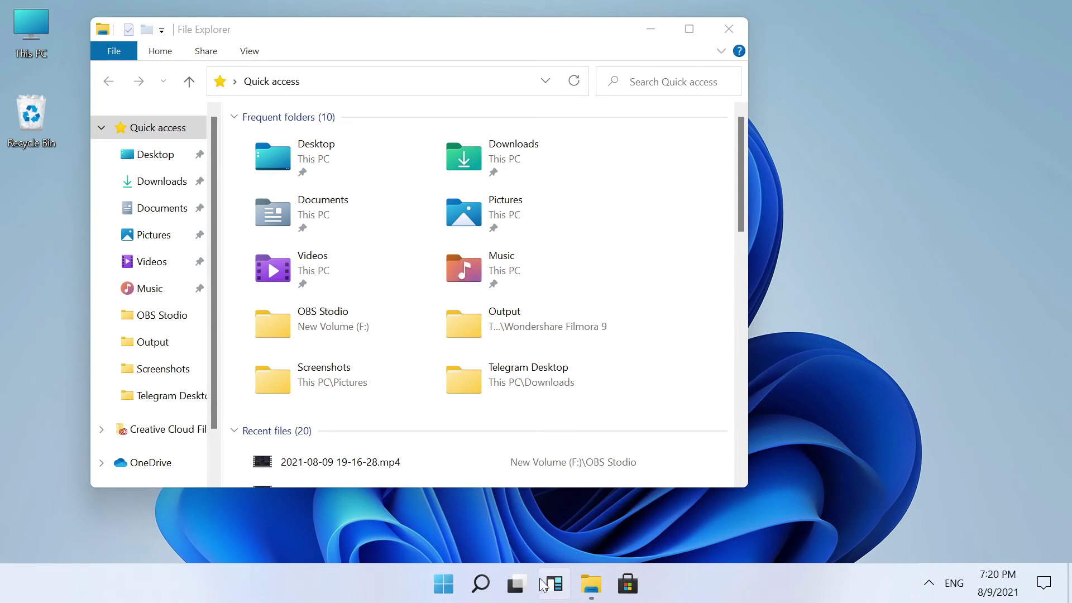
key(ctrl+super+Left)
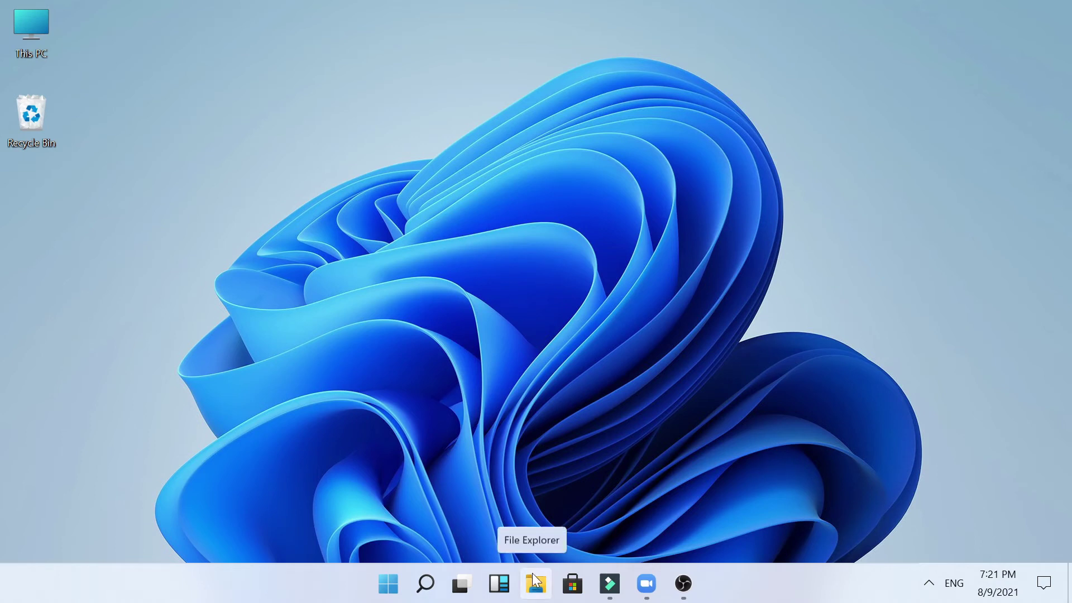
Step: Open Chrome from Windows search with the Person 1 profile and load YouTube with its account menu open
click(430, 586)
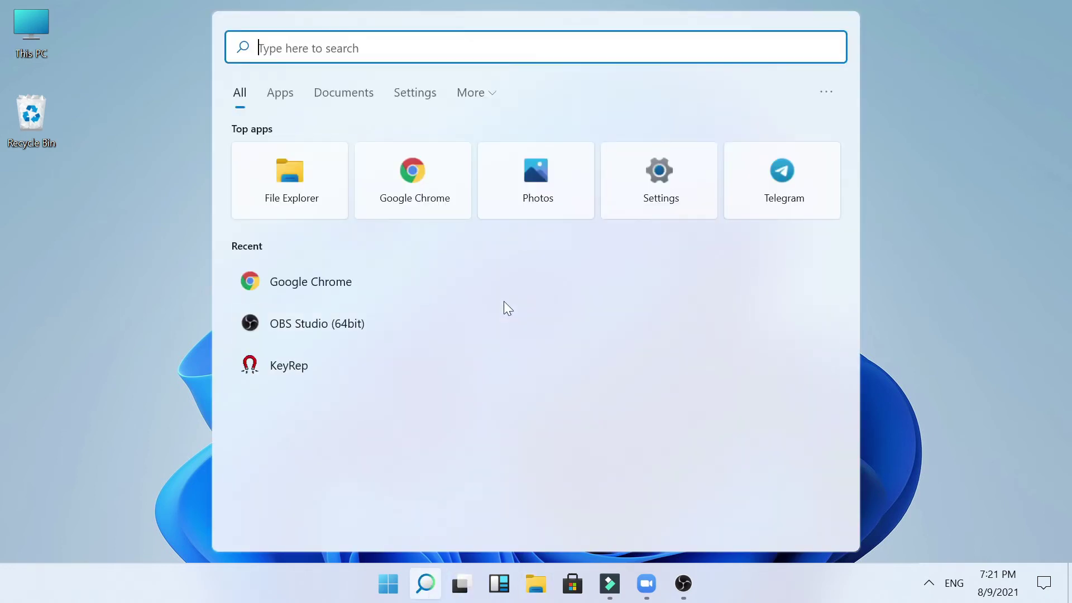
click(428, 186)
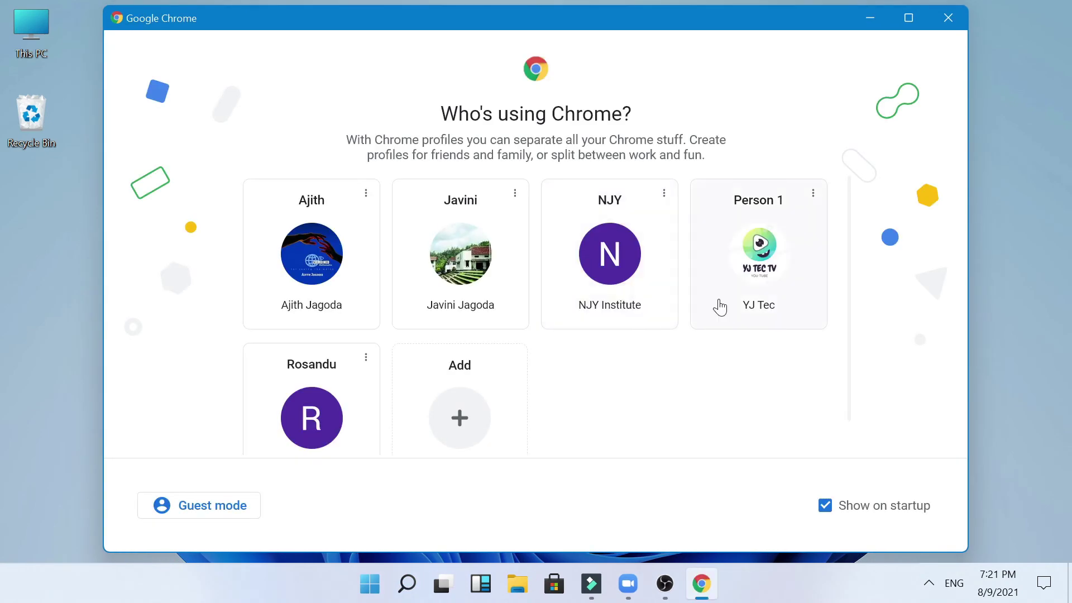
click(720, 307)
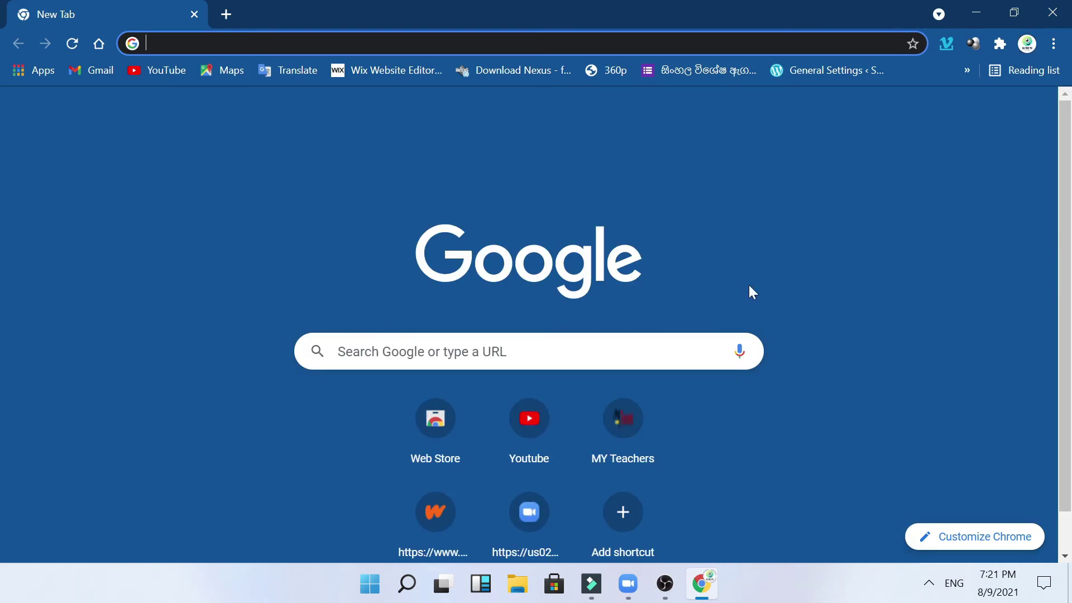
click(485, 470)
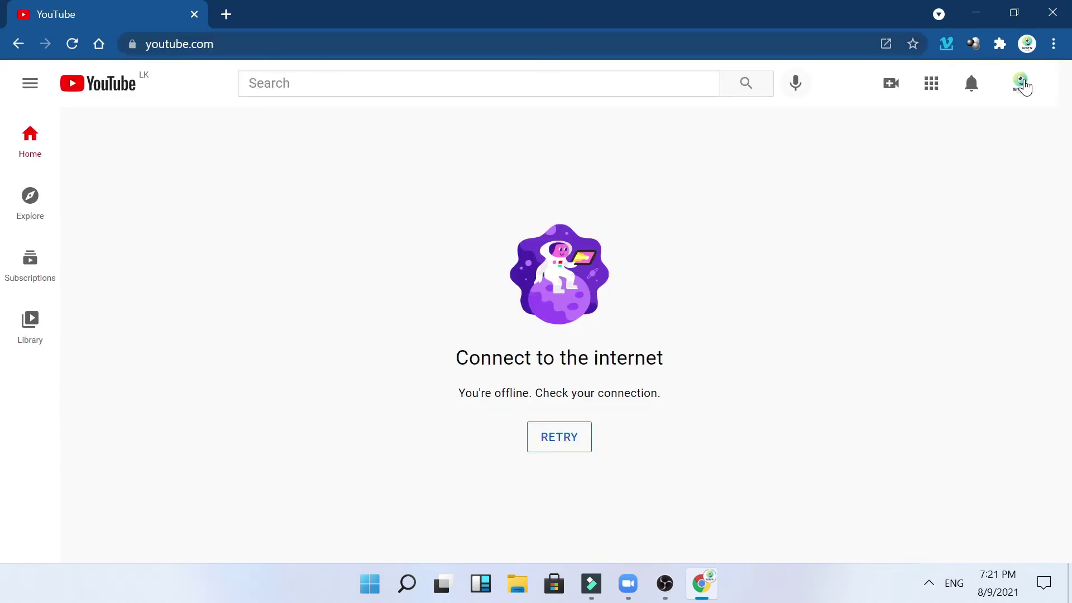
click(1024, 82)
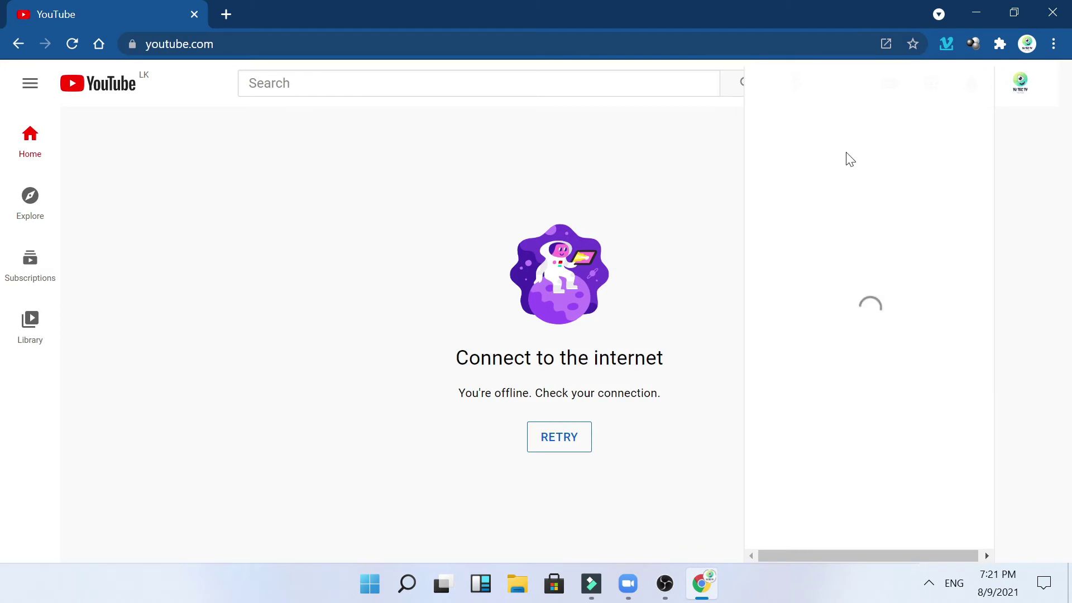
Step: Minimize Chrome and open the network connections from the hidden system tray icons
click(976, 12)
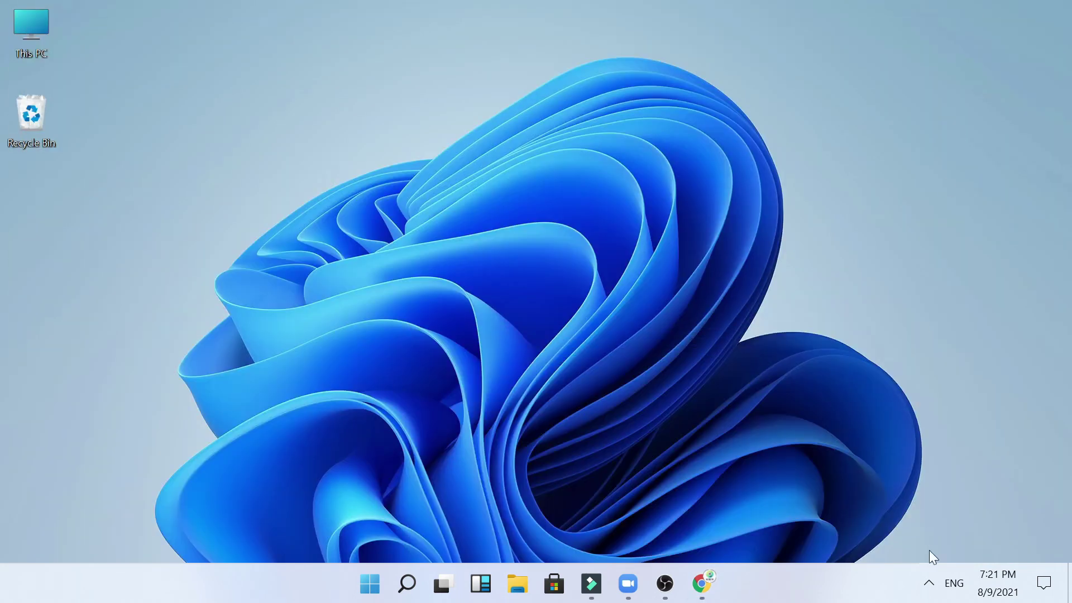
click(929, 583)
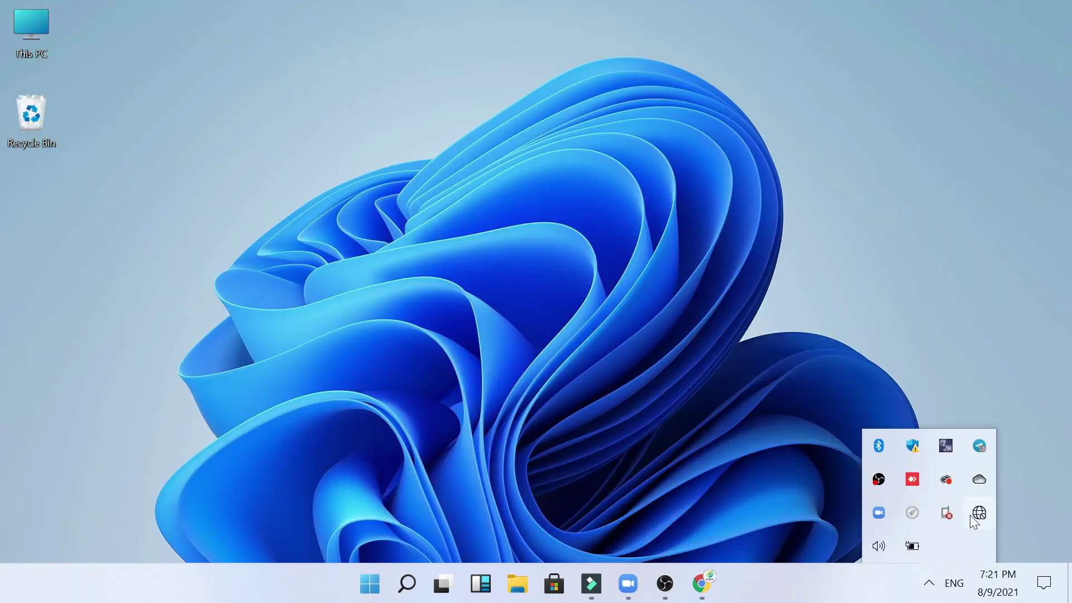
click(972, 515)
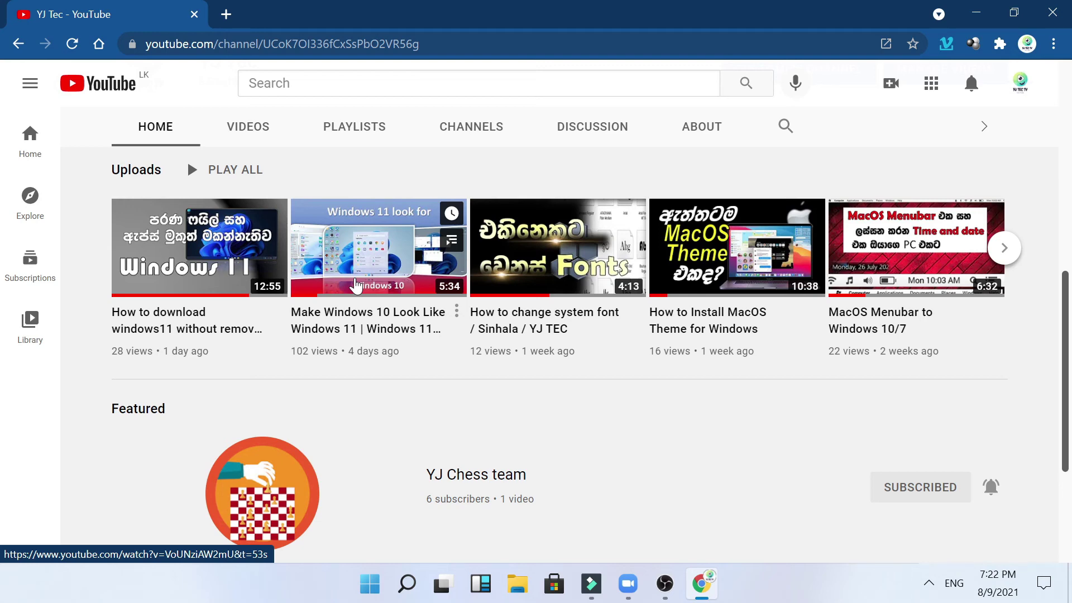
Step: Open the channel's "Make Windows 10 Look Like Windows 11" video and close its tab, leaving the Rainmeter site open
click(355, 285)
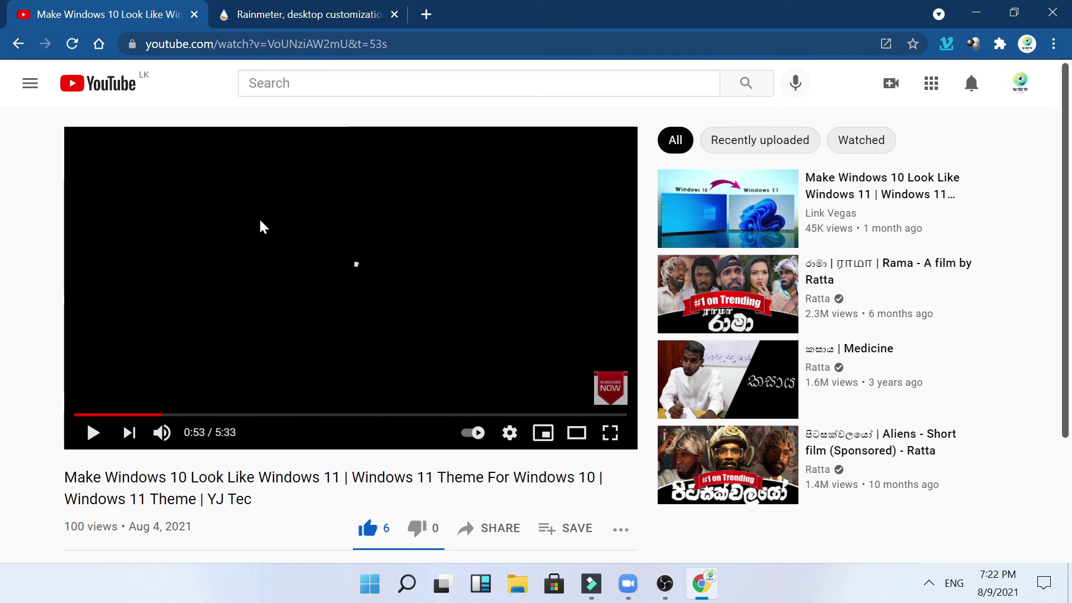
key(ctrl+w)
mouse_move(1014, 14)
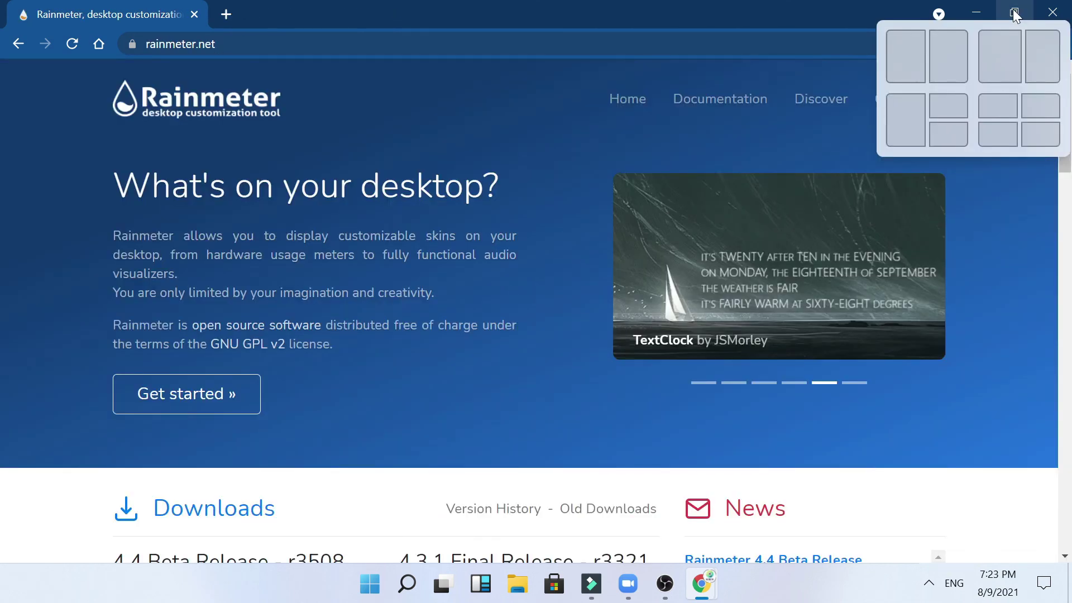